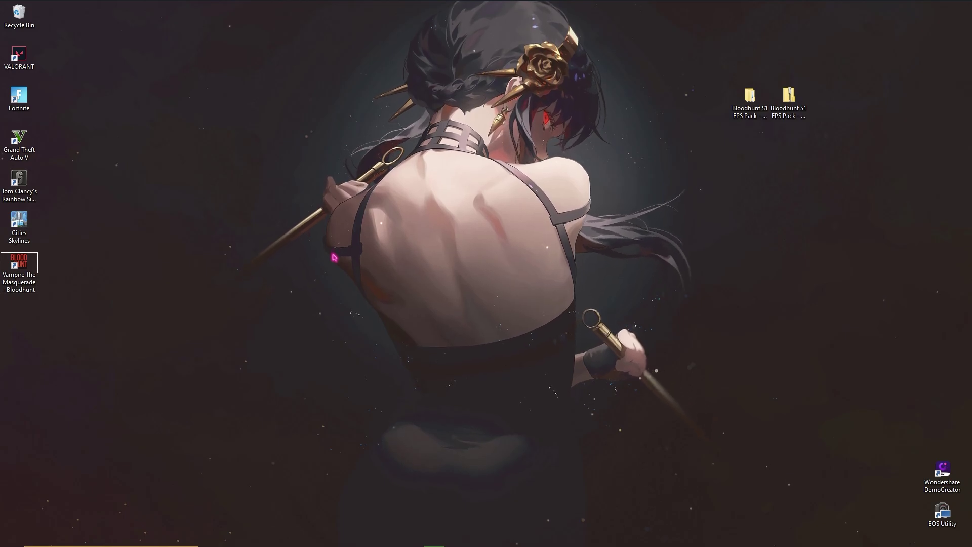
Step: Search Windows for 'create a restore point' and open System Properties
key(super)
text(cera)
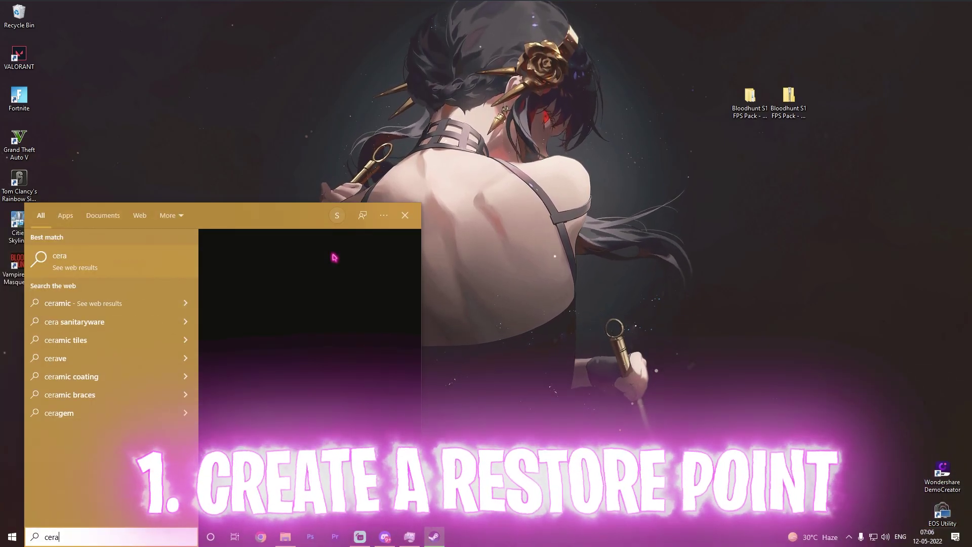
key(BackSpace)
key(BackSpace)
key(BackSpace)
text(reate)
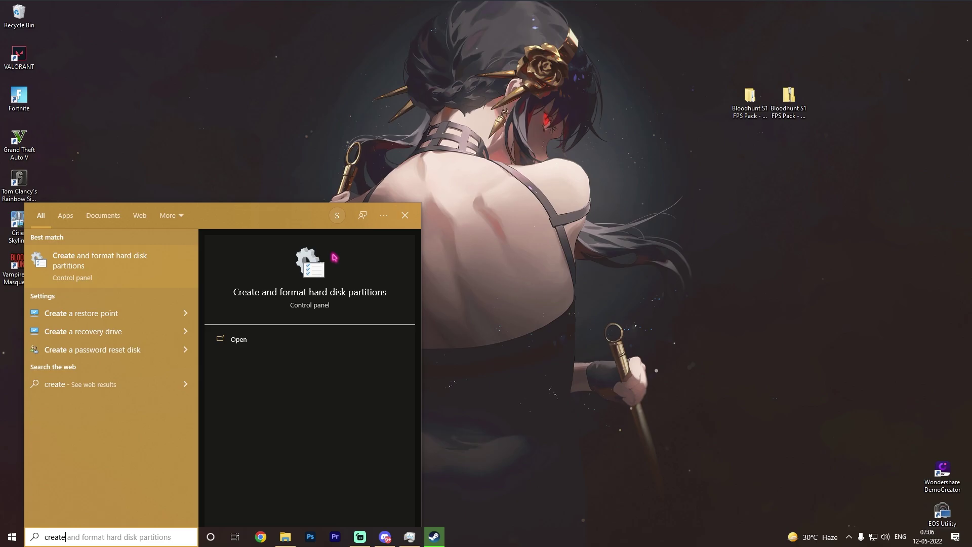
click(101, 312)
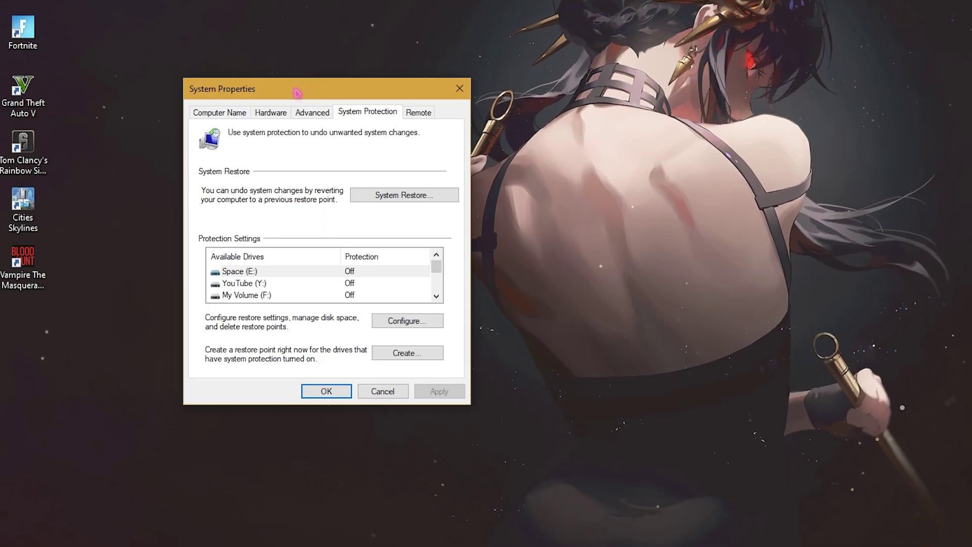
Step: Select Local Disk (C:) and view its protection settings: on, max usage 2% (10.00 GB)
drag(297, 92, 346, 95)
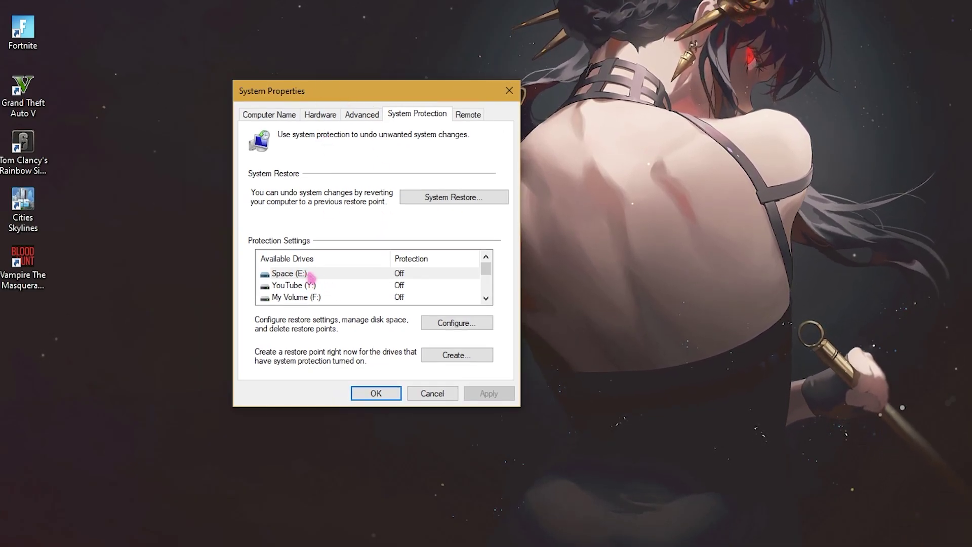
scroll(312, 286, down, 2)
scroll(318, 298, up, 1)
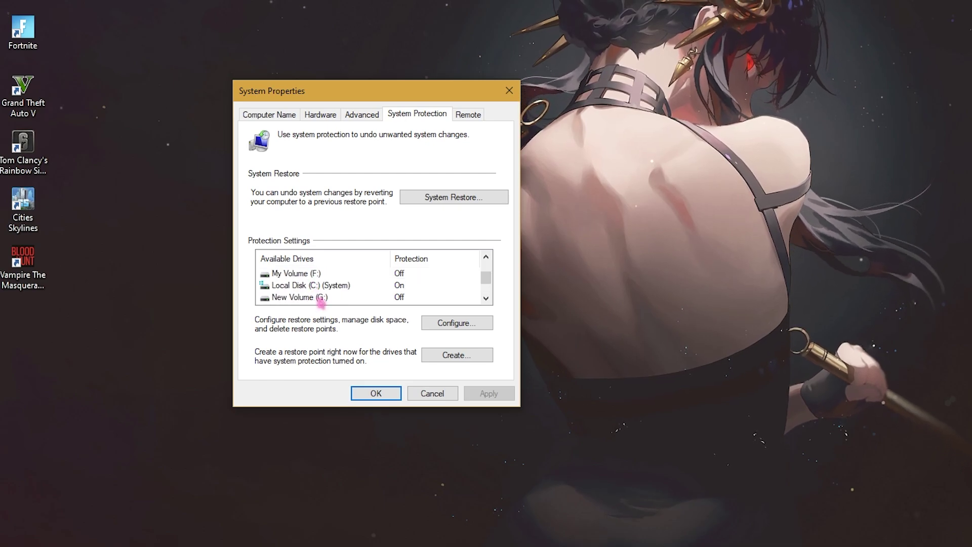
click(320, 298)
click(309, 286)
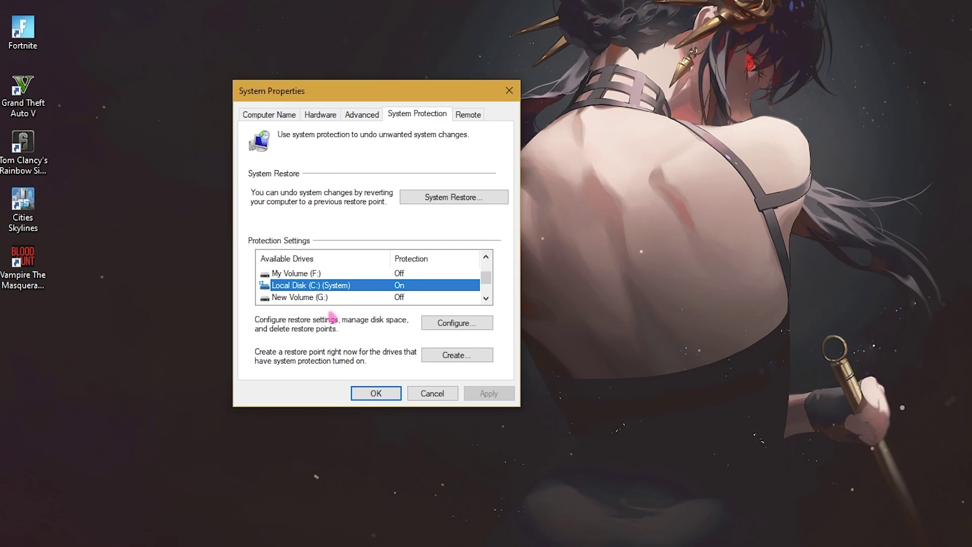
click(434, 323)
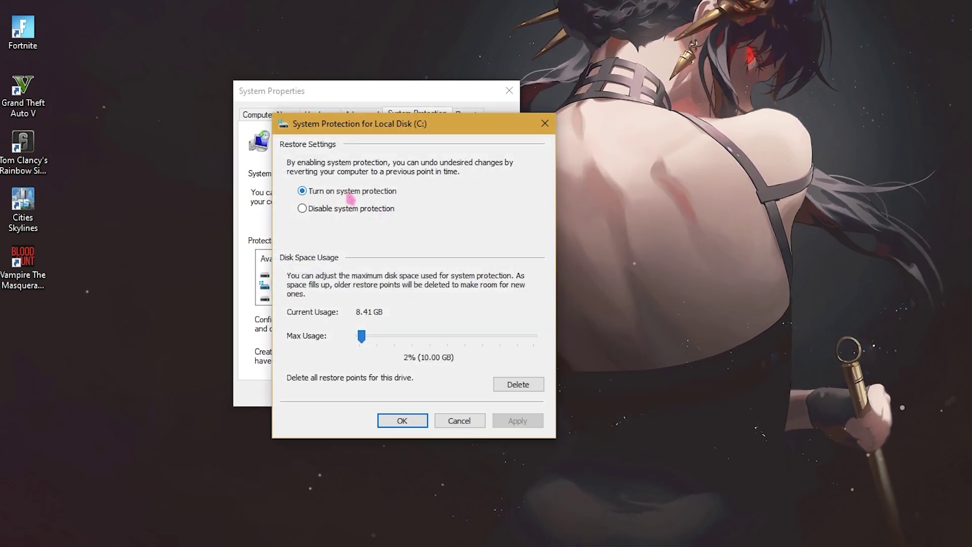
Step: Create a restore point described 'Blo' for drive C:, then close System Properties
click(458, 420)
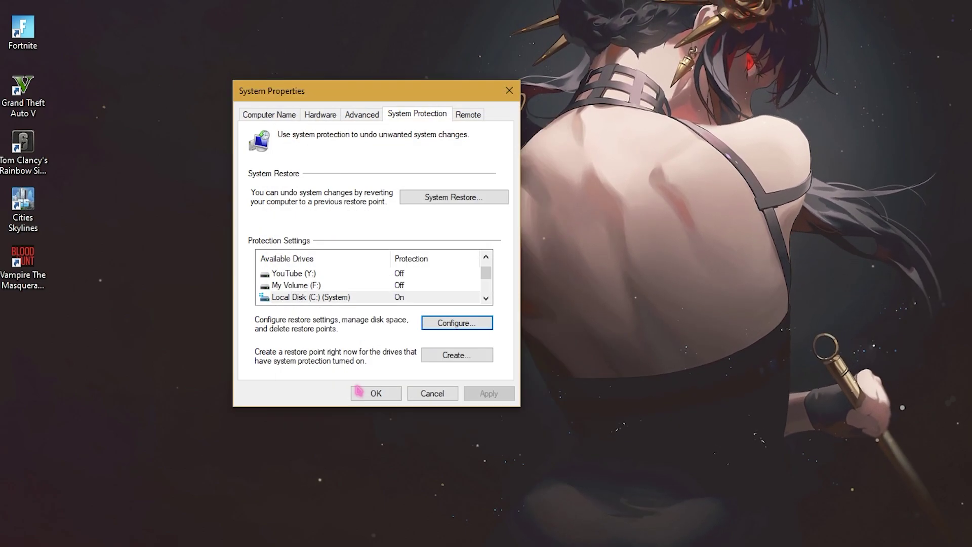
click(454, 354)
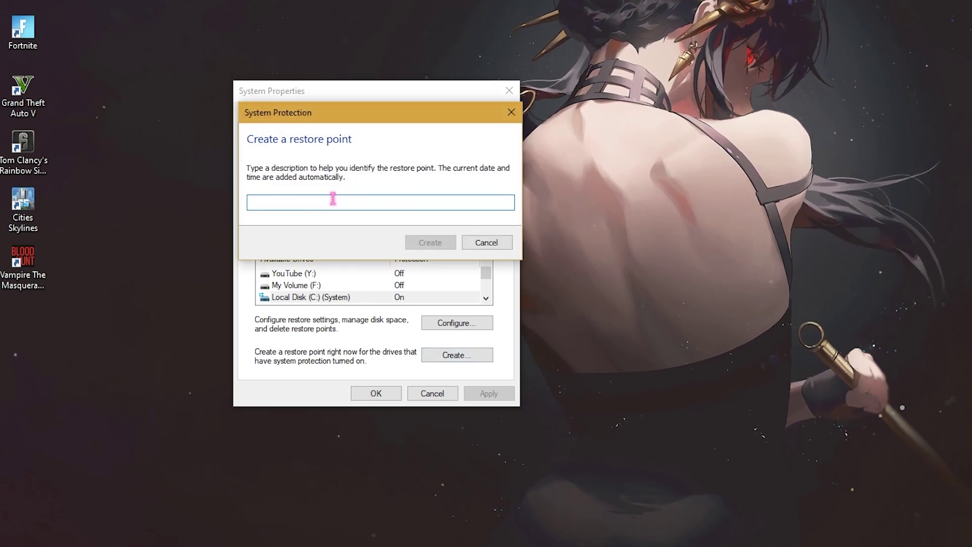
text(Bloodhunt)
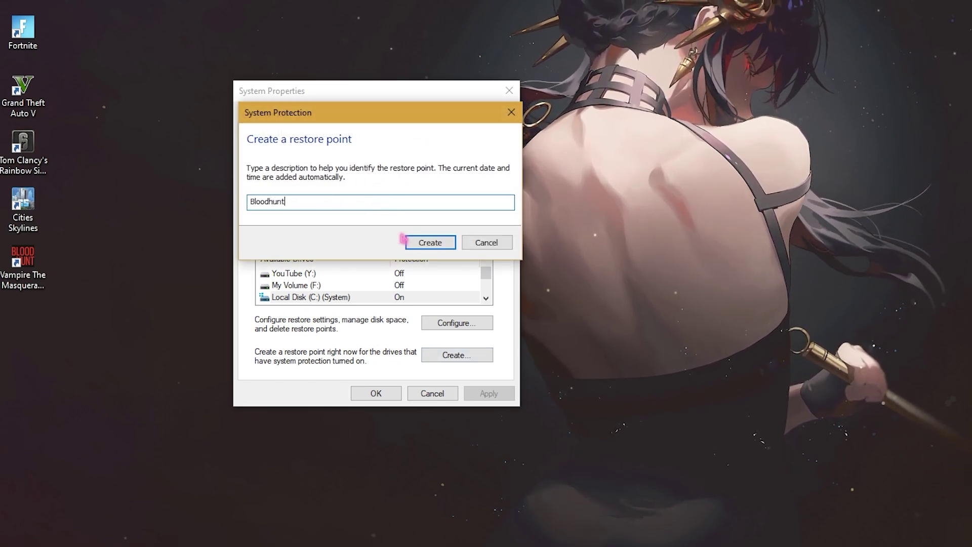
click(407, 241)
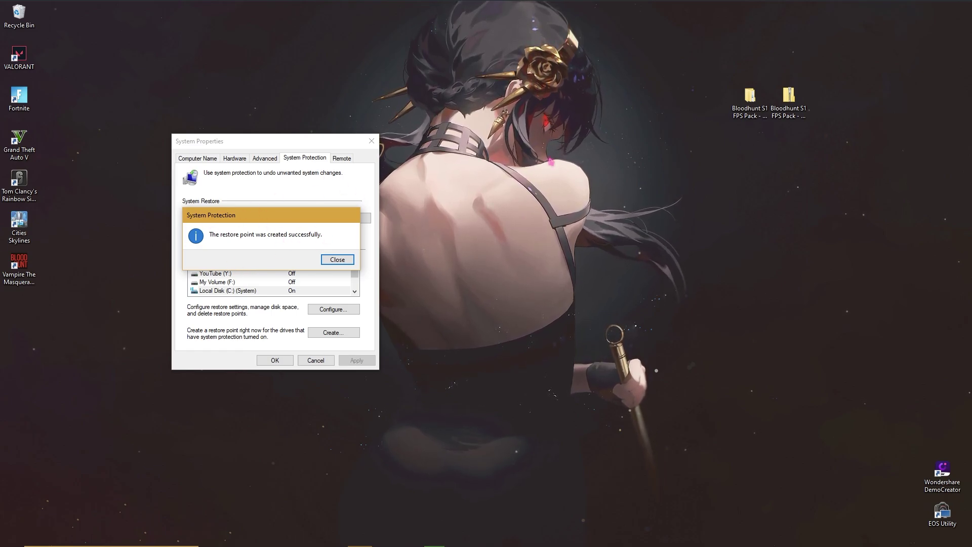
click(338, 260)
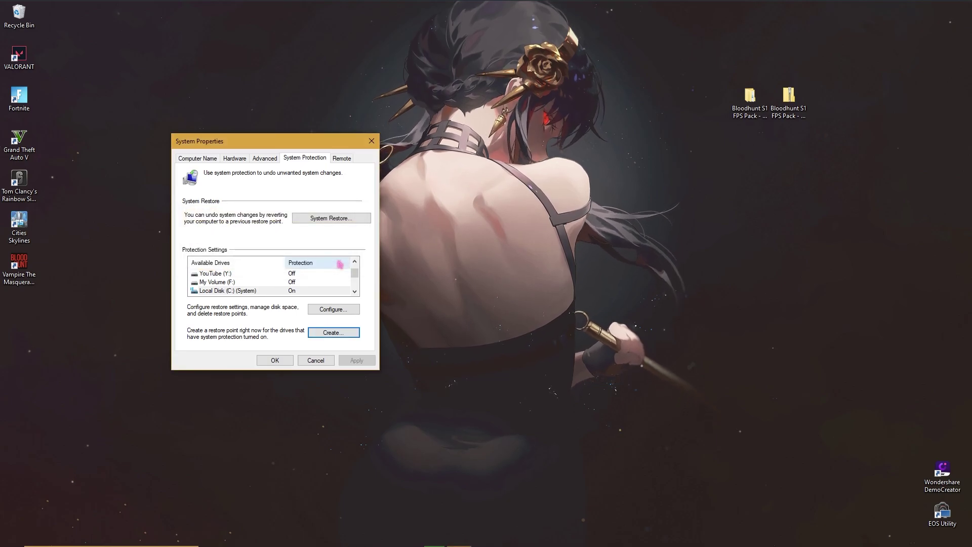
click(275, 360)
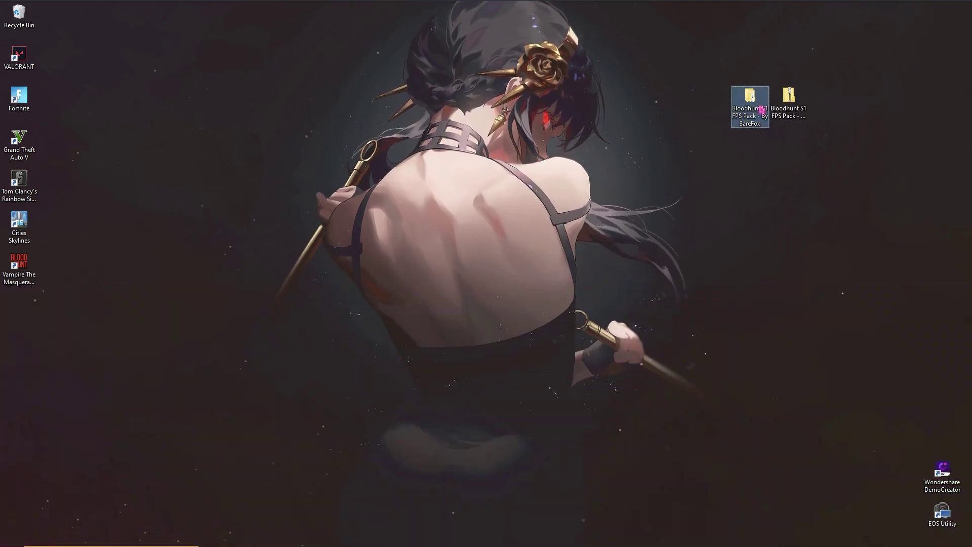
Step: Navigate to Bloodhunt S1 FPS Pack > 1 Programs > Quick-CPU and run QuickCpuSetup.msi
click(761, 105)
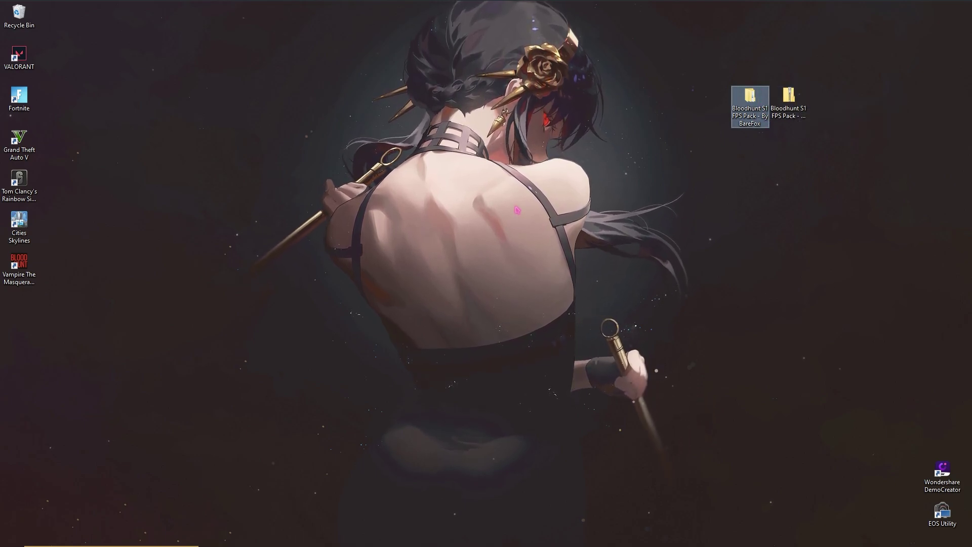
key(Return)
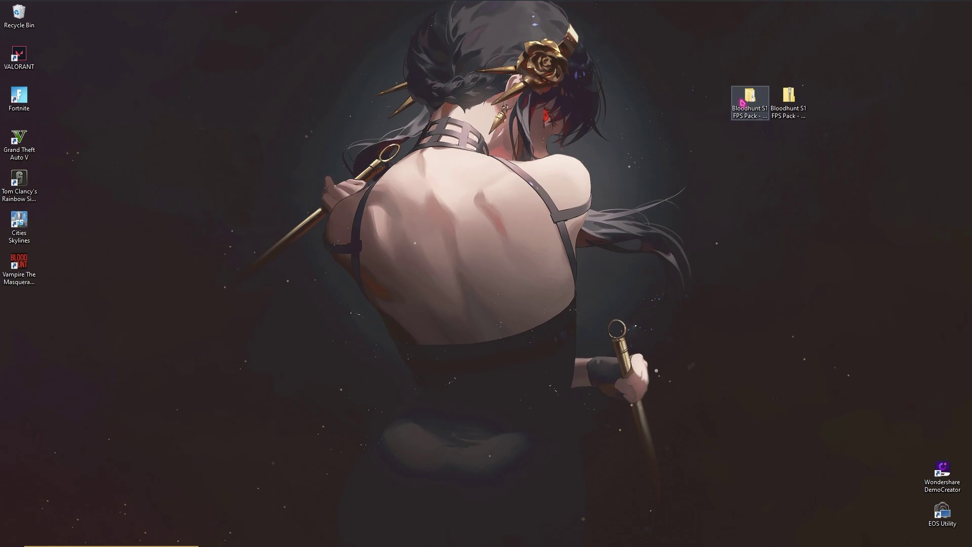
double_click(307, 328)
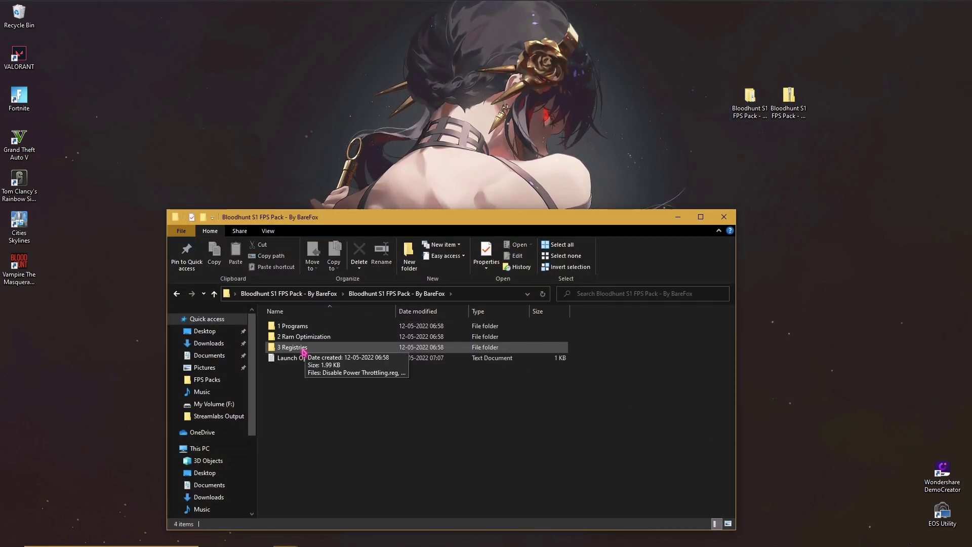
click(314, 329)
double_click(315, 329)
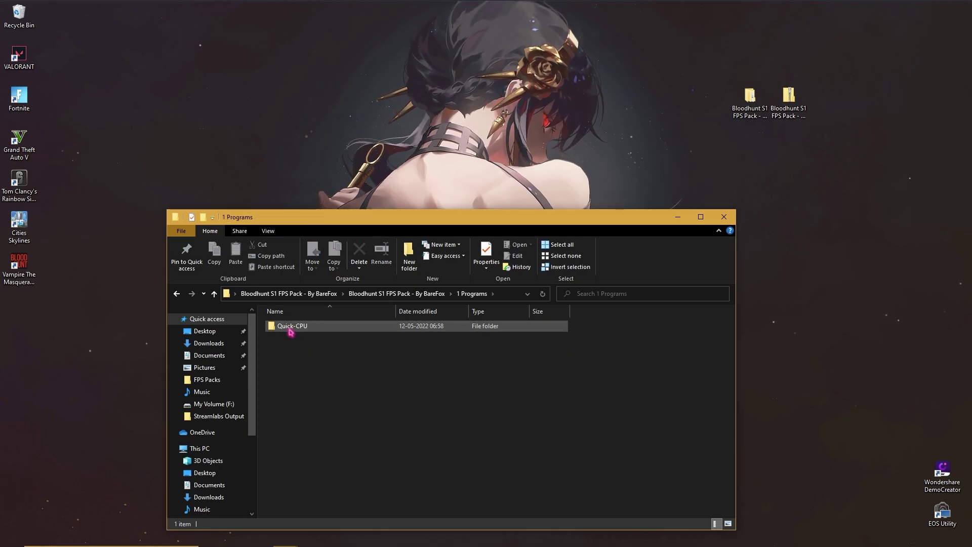
double_click(299, 329)
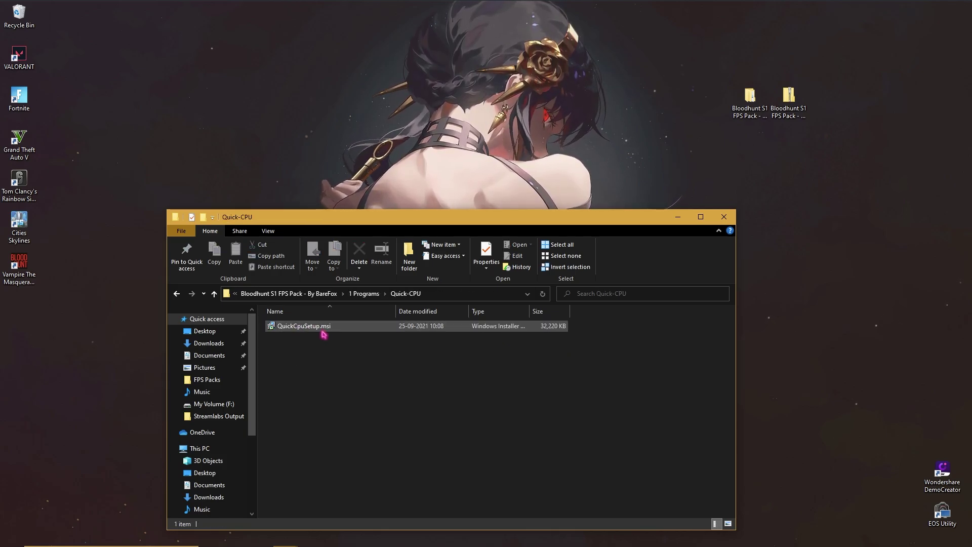
double_click(330, 333)
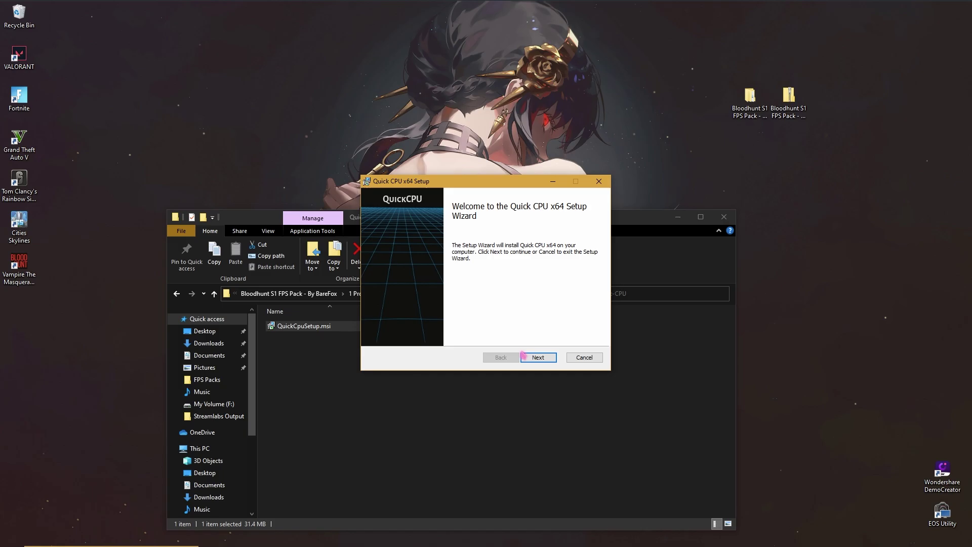
Step: Install Quick CPU and set its power plan to Bitsum Highest Performance
click(534, 357)
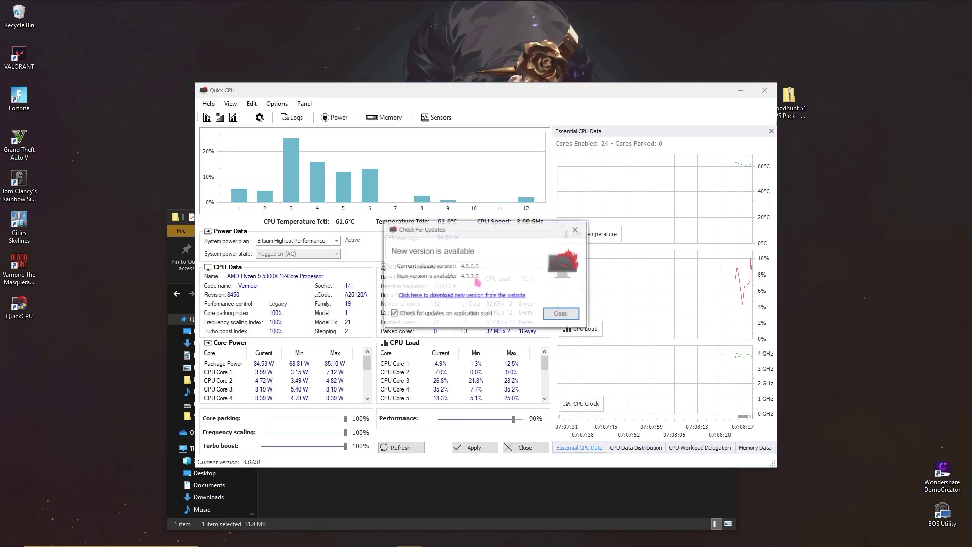
click(575, 230)
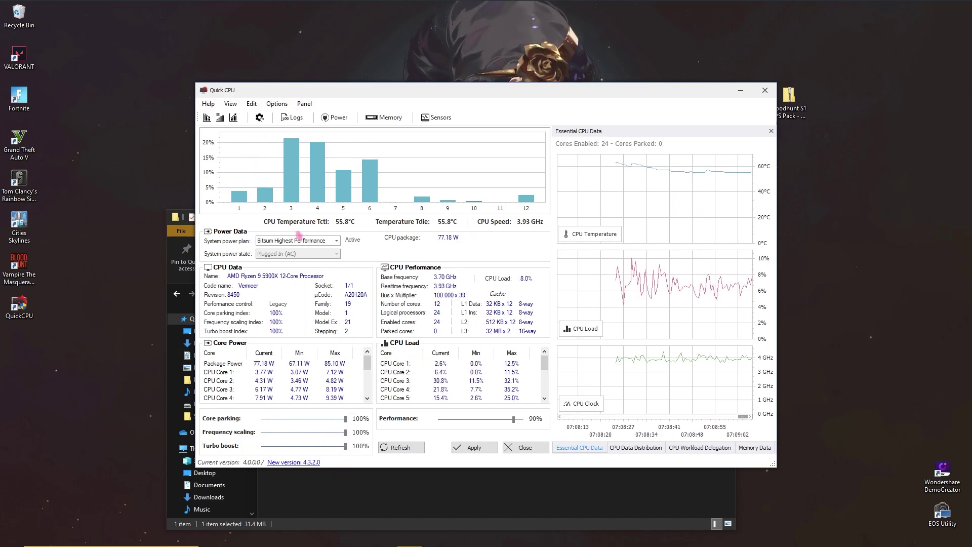
click(309, 243)
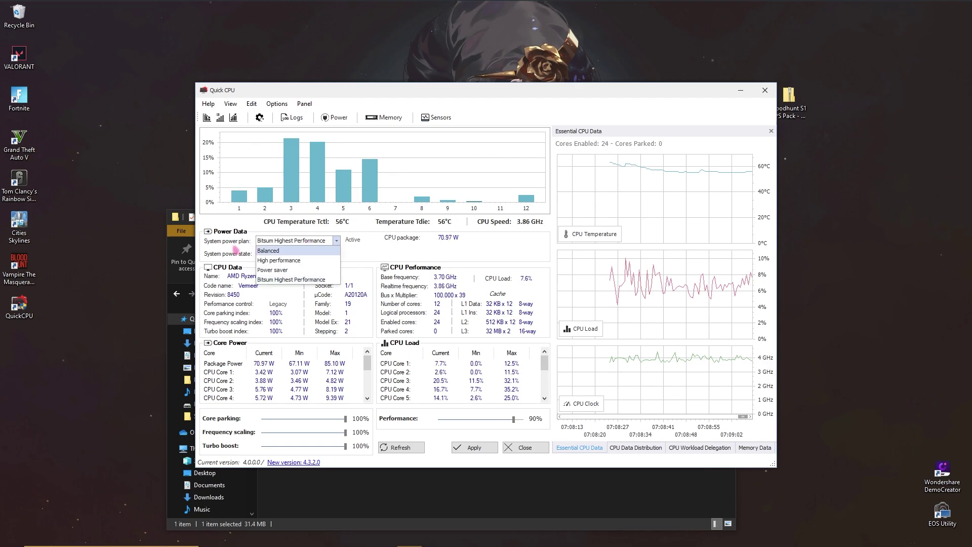
click(290, 281)
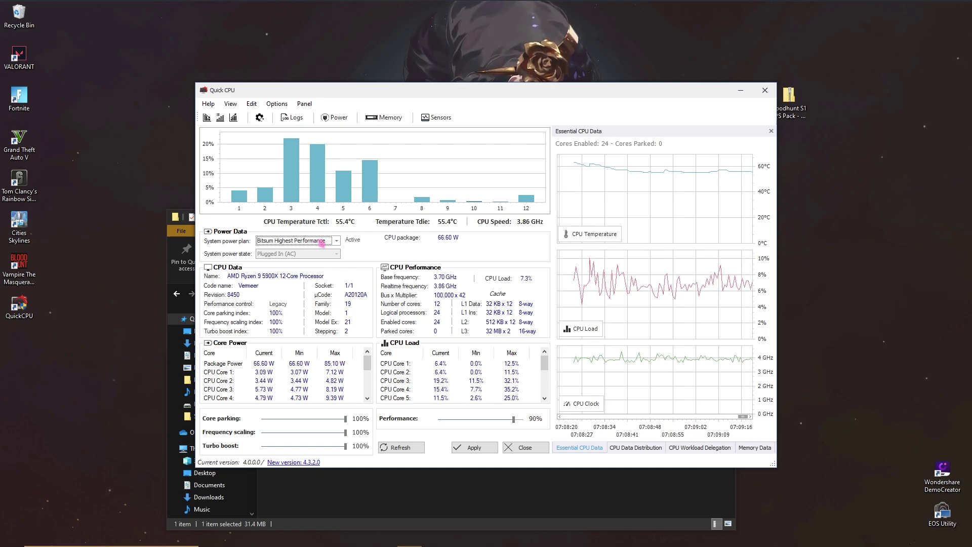
click(337, 240)
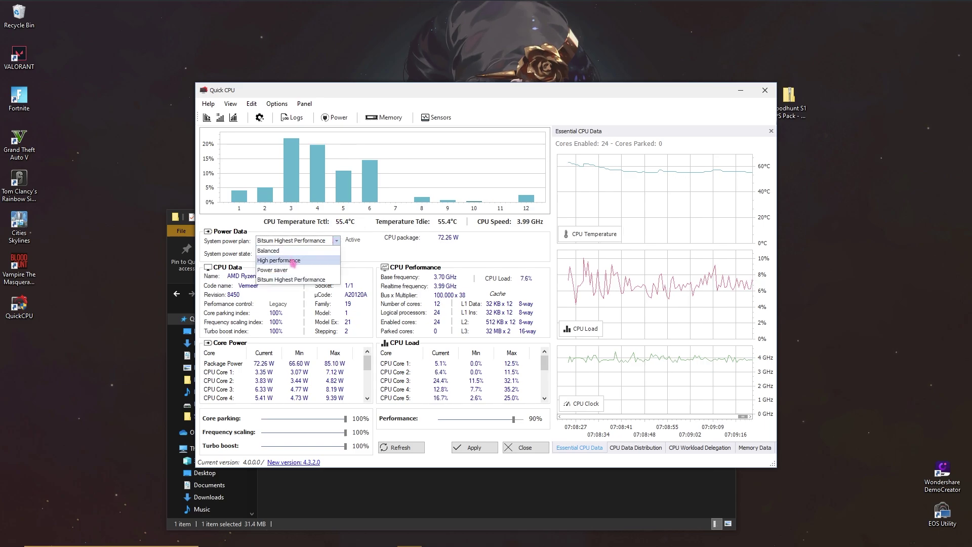
click(314, 260)
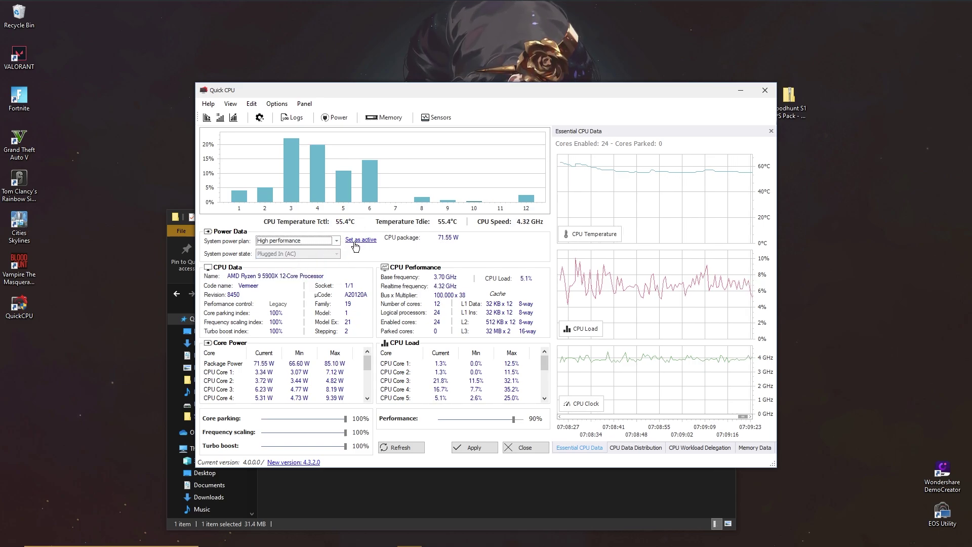
click(334, 240)
click(290, 279)
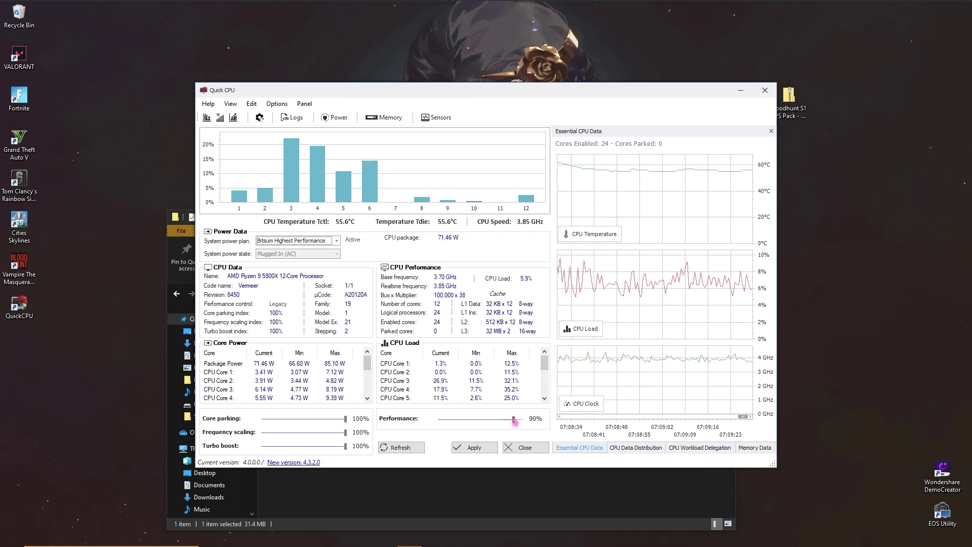
Step: Raise the CPU Performance slider to 100% and apply the change
drag(514, 420, 522, 419)
click(475, 447)
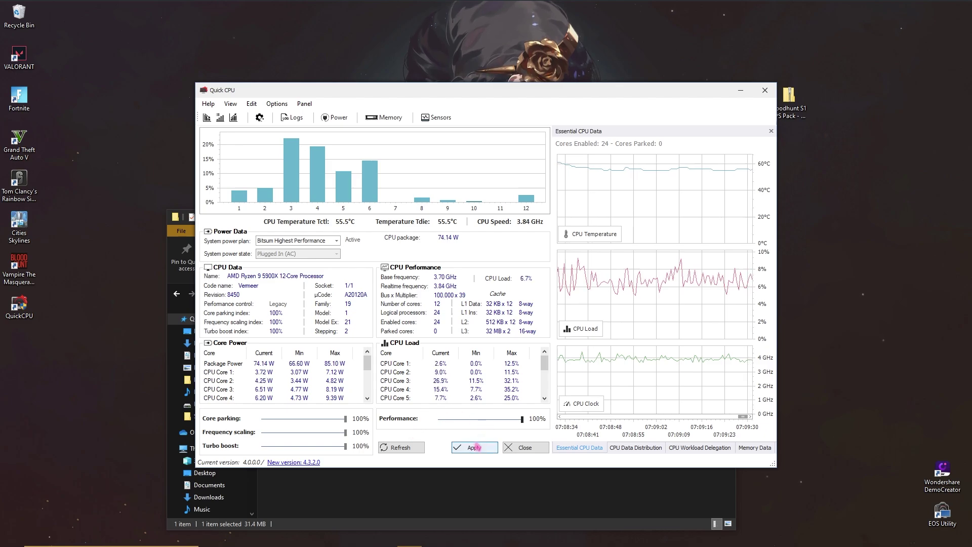
click(538, 304)
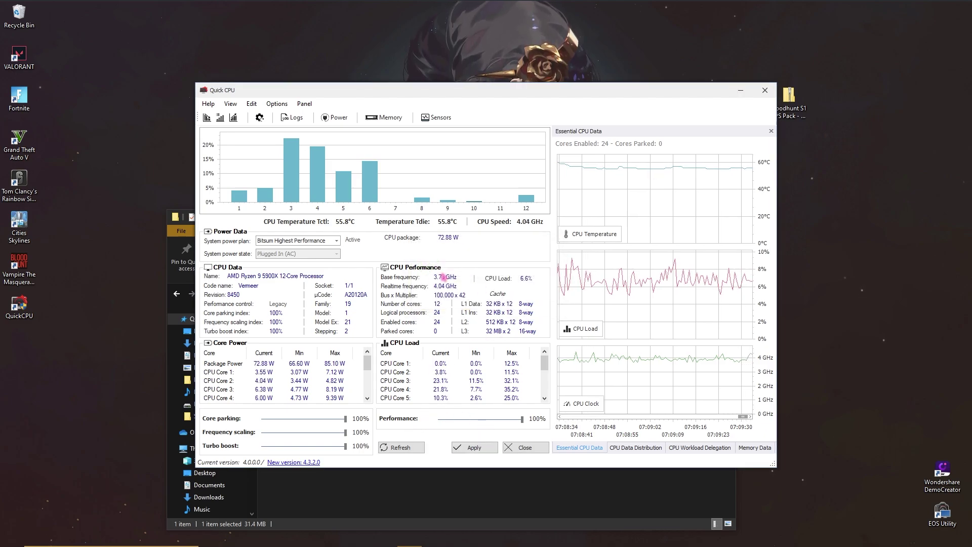
Step: Clean cached system memory in Quick CPU's Memory panel, dropping usage to 21%, then close Quick CPU
click(396, 118)
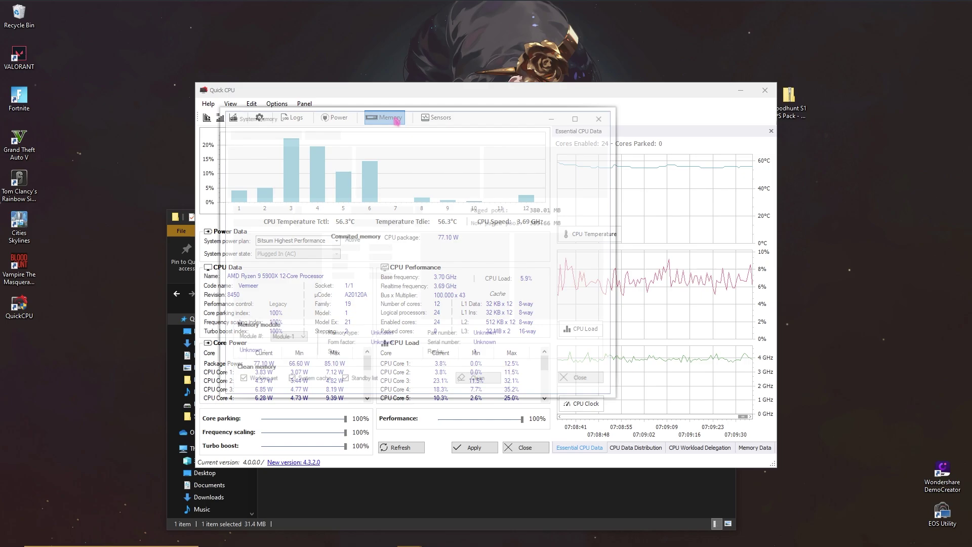
click(476, 381)
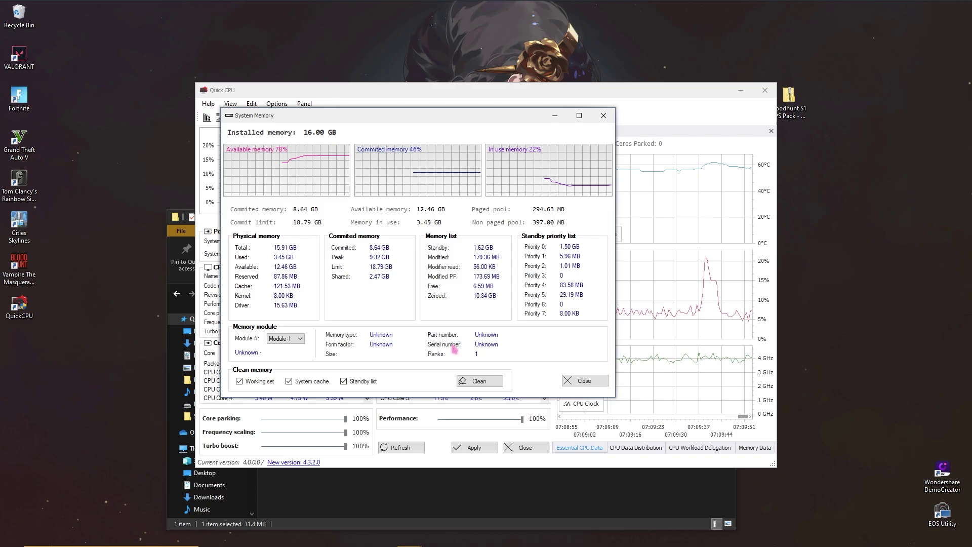
click(765, 91)
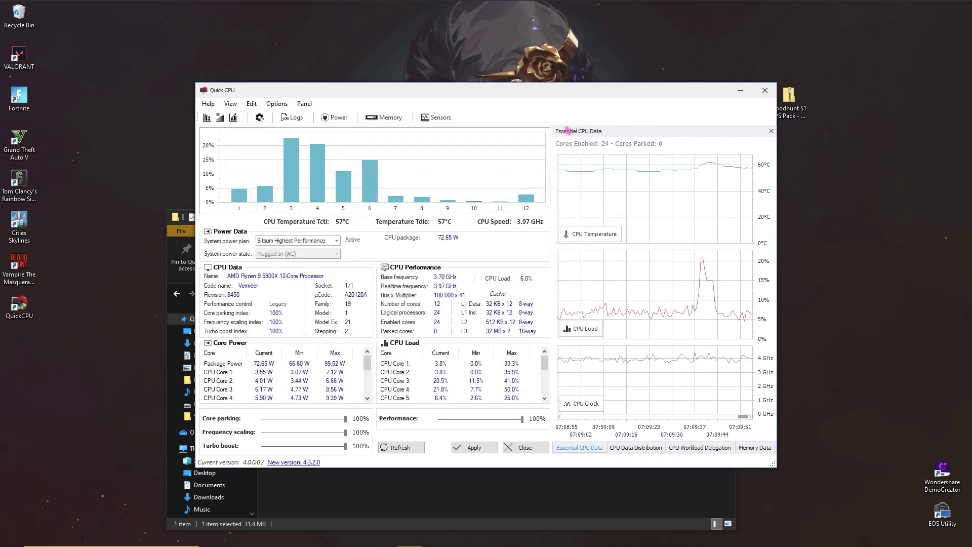
click(762, 92)
Step: Go up to the pack folder, enter 2 Ram Optimization, and select 16GB Ram.reg
click(372, 294)
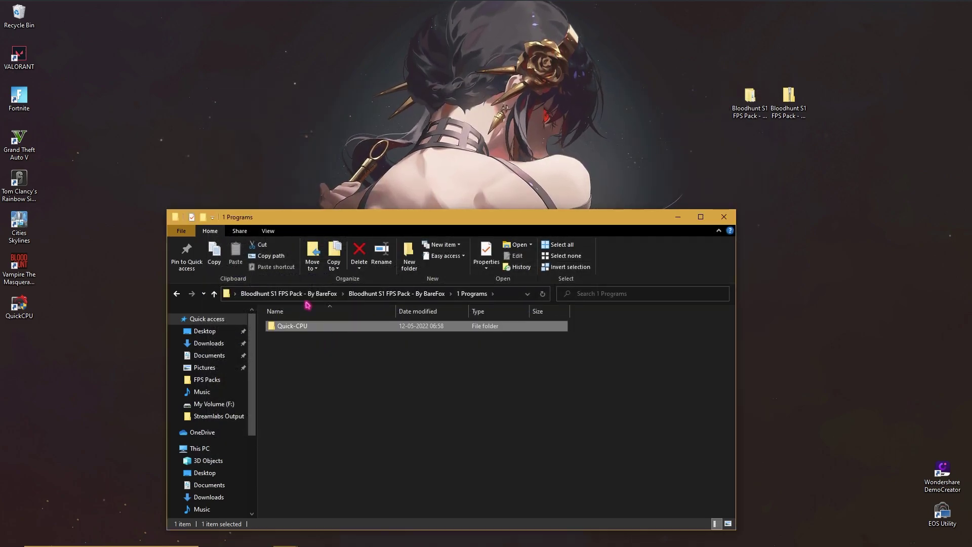
click(387, 293)
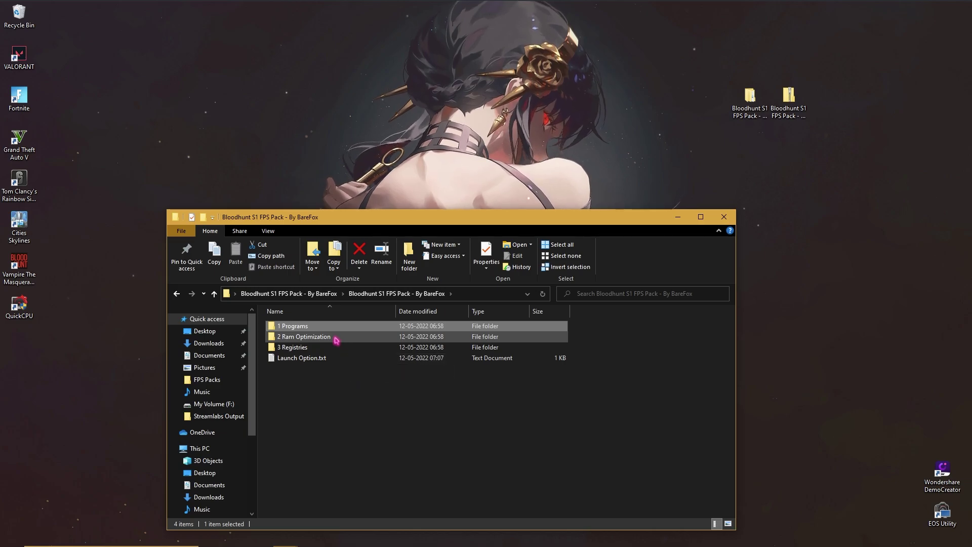
double_click(336, 341)
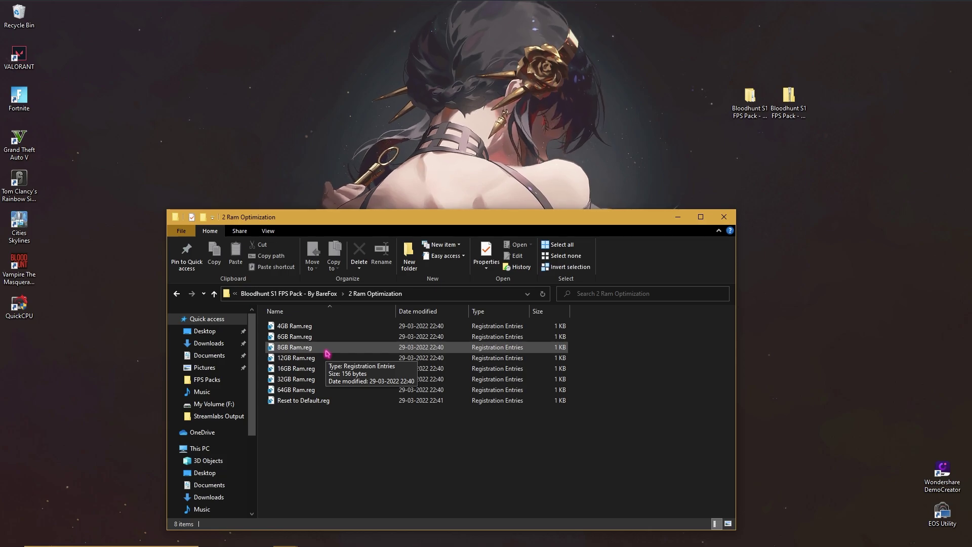
click(330, 371)
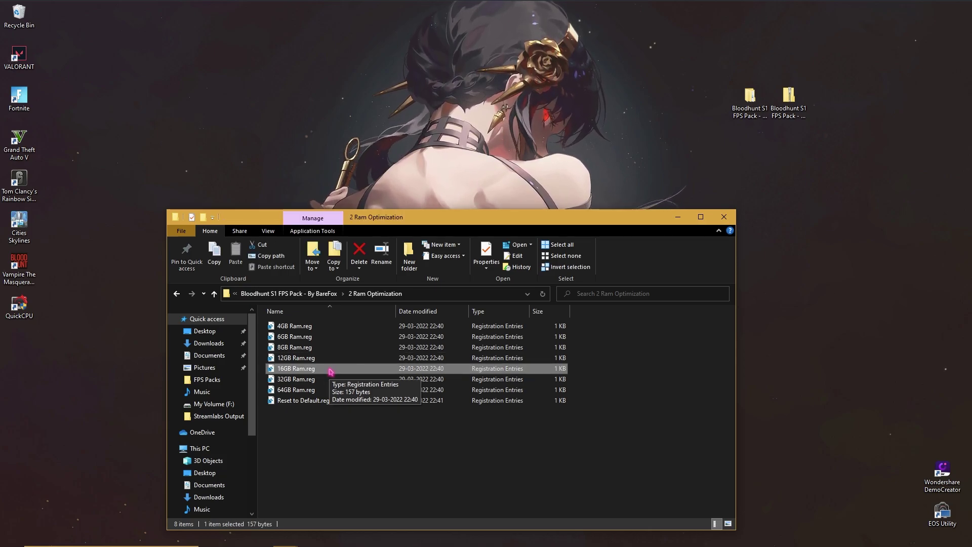
Step: Launch System Information, check Installed Physical Memory shows 16.0 GB, then put it away
key(super)
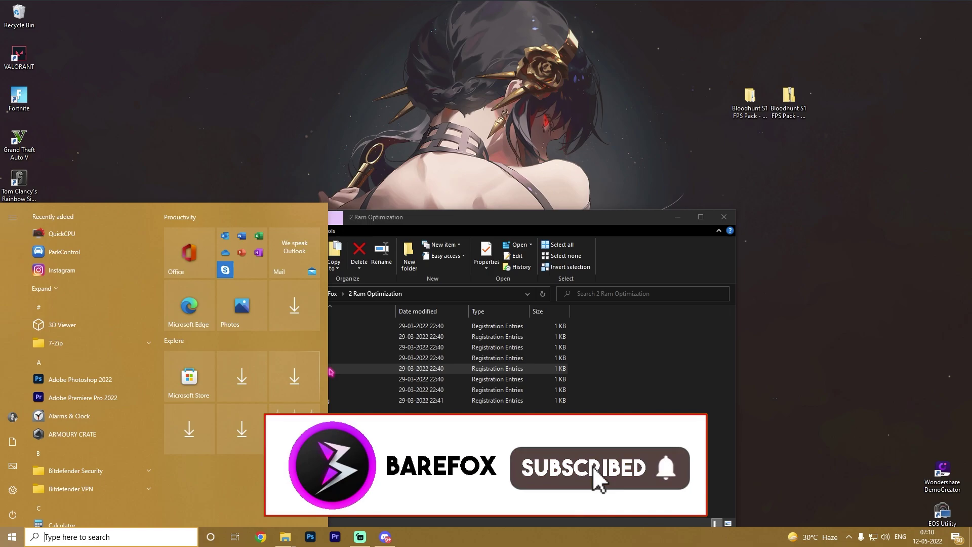
text(system info)
key(Return)
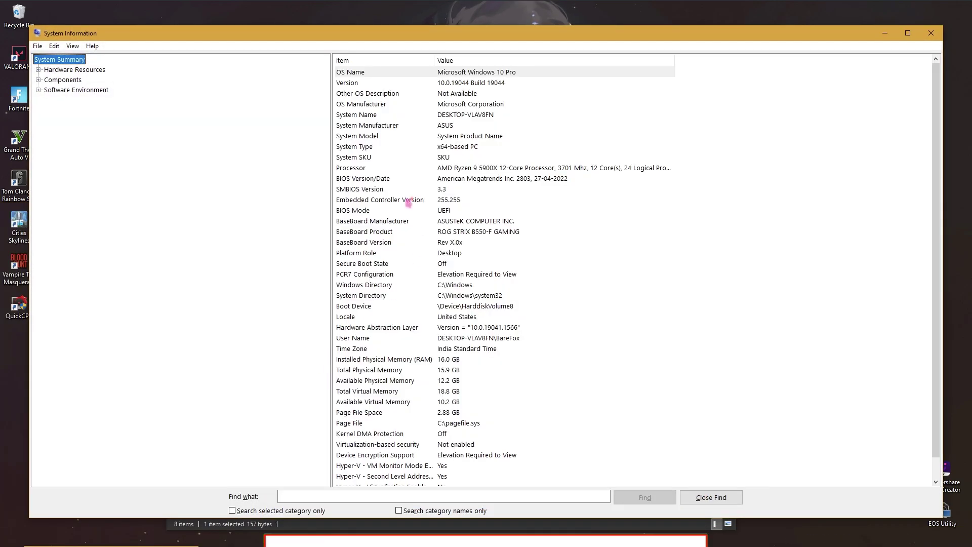
scroll(408, 202, down, 1)
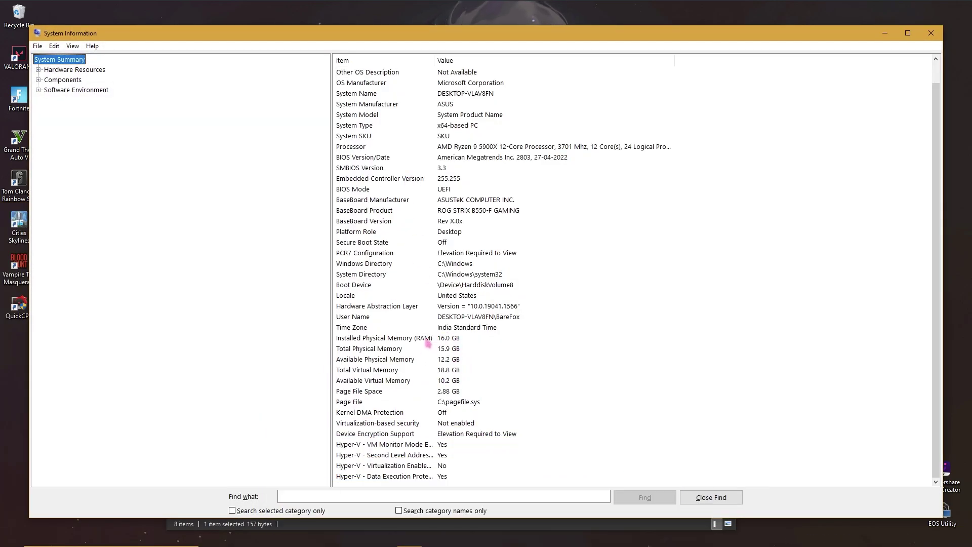
click(389, 340)
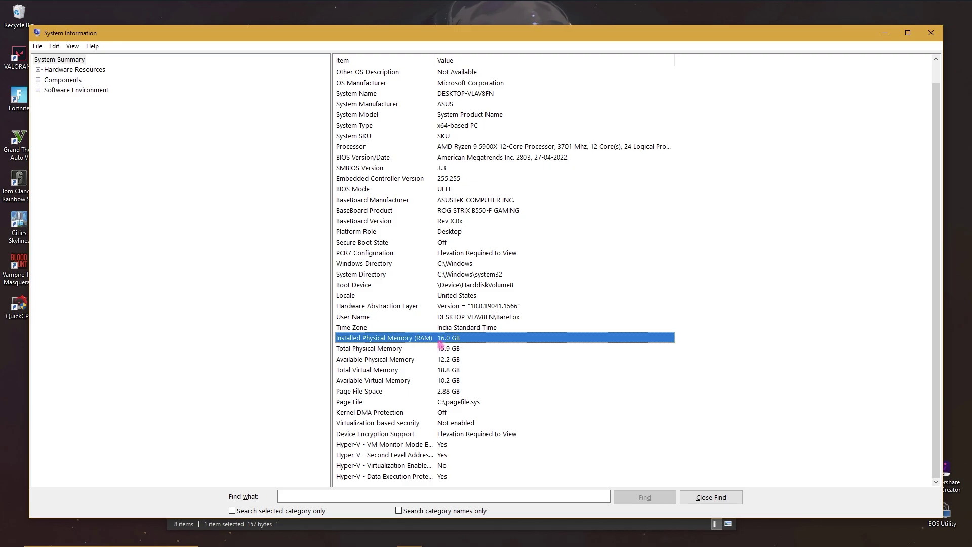
click(885, 33)
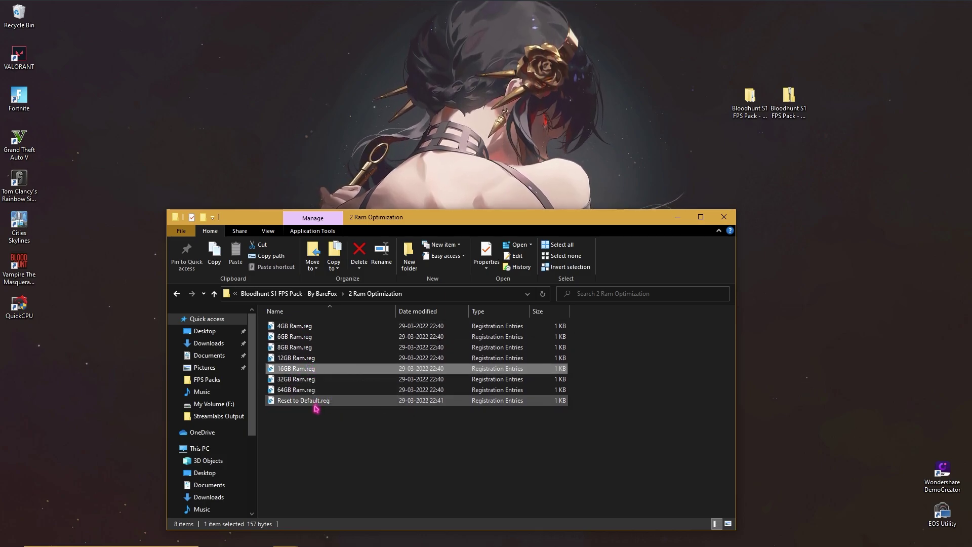
Step: Highlight Reset to Default.reg as the undo file, then return to the Bloodhunt S1 FPS Pack folder
click(278, 403)
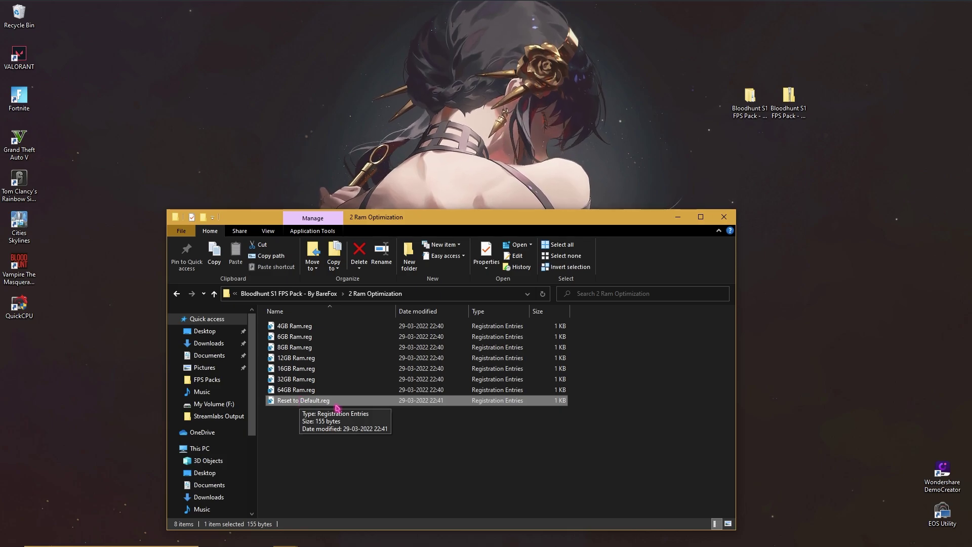
click(317, 297)
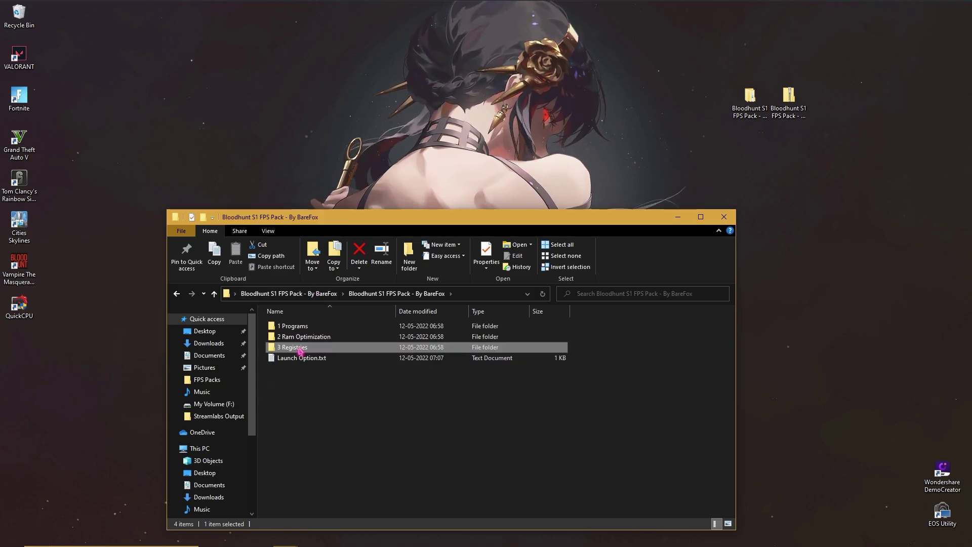
Step: In 3 Registries, merge Disable Power Throttling.reg into the registry and confirm
double_click(282, 346)
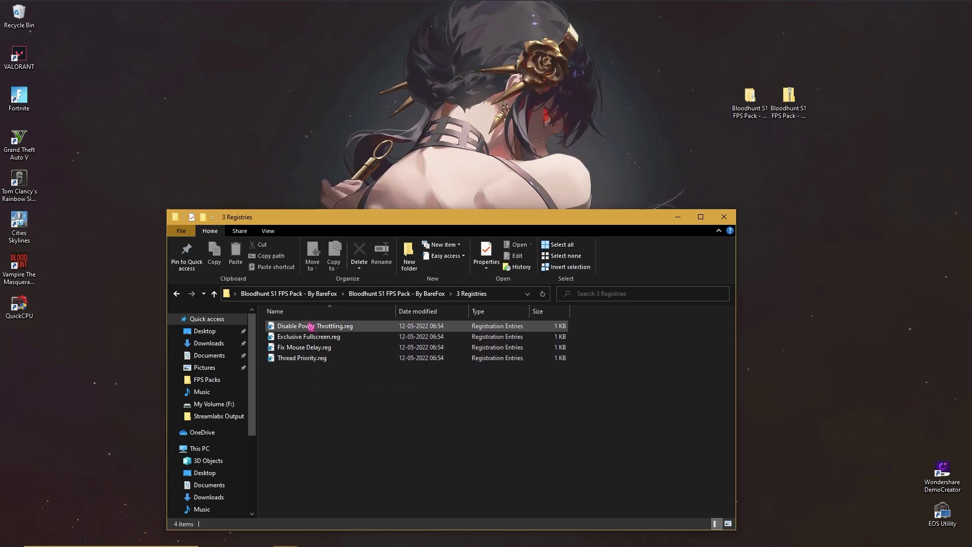
click(345, 328)
click(342, 338)
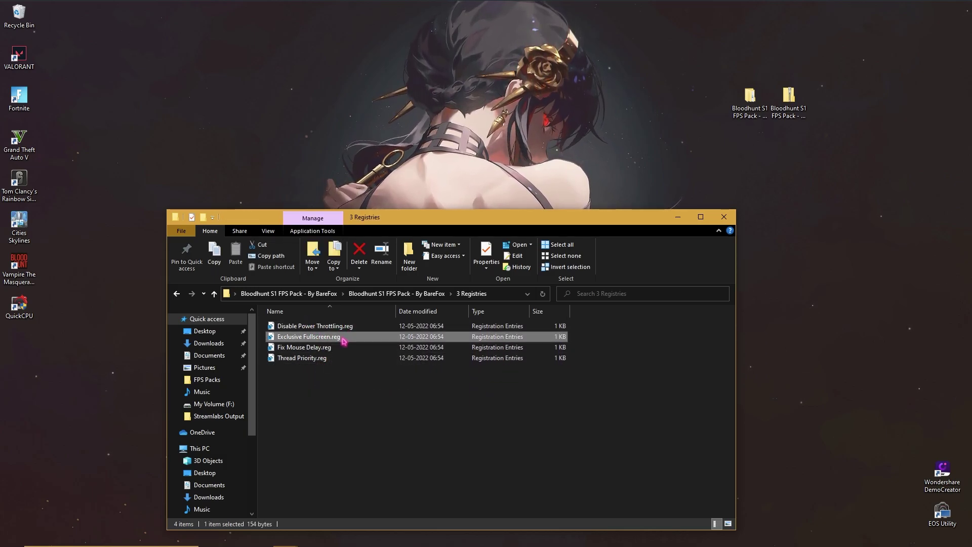
click(333, 350)
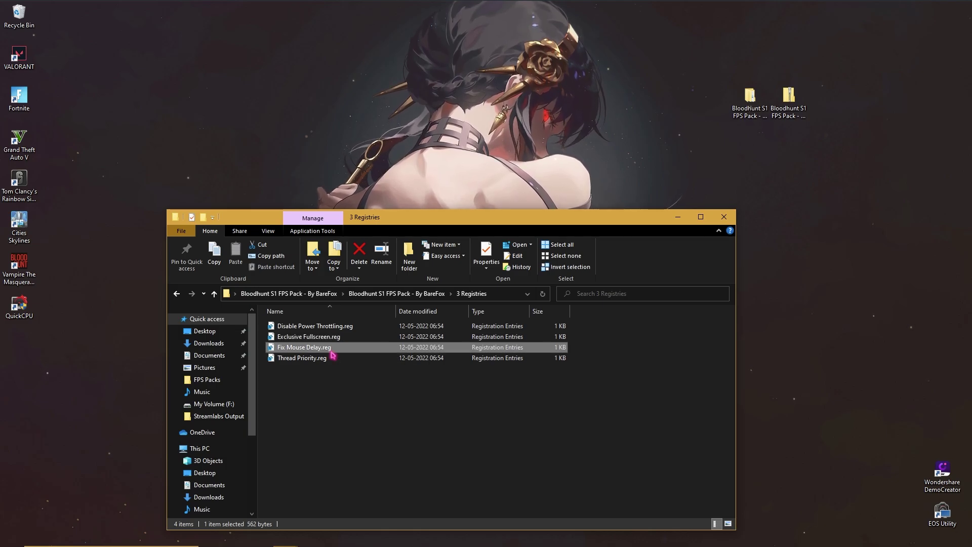
click(330, 359)
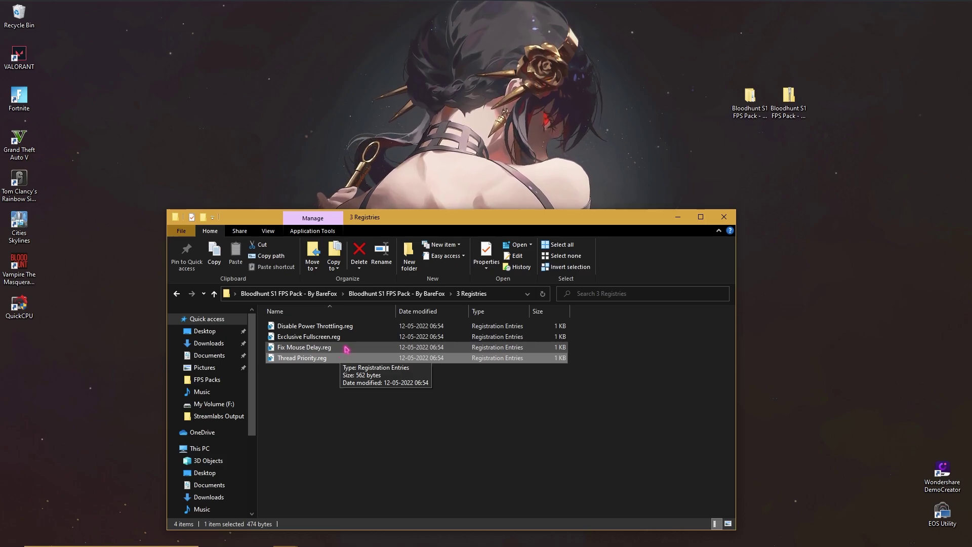
click(364, 326)
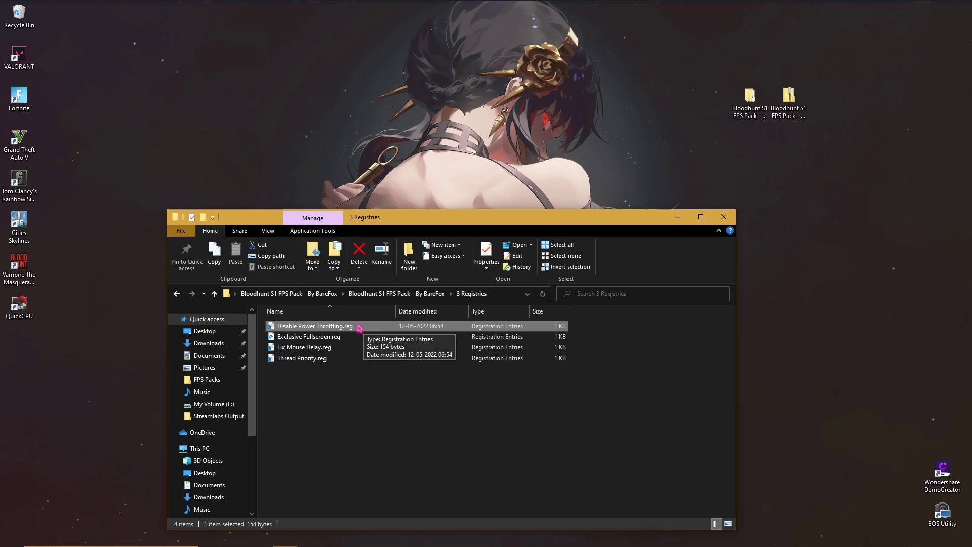
right_click(234, 326)
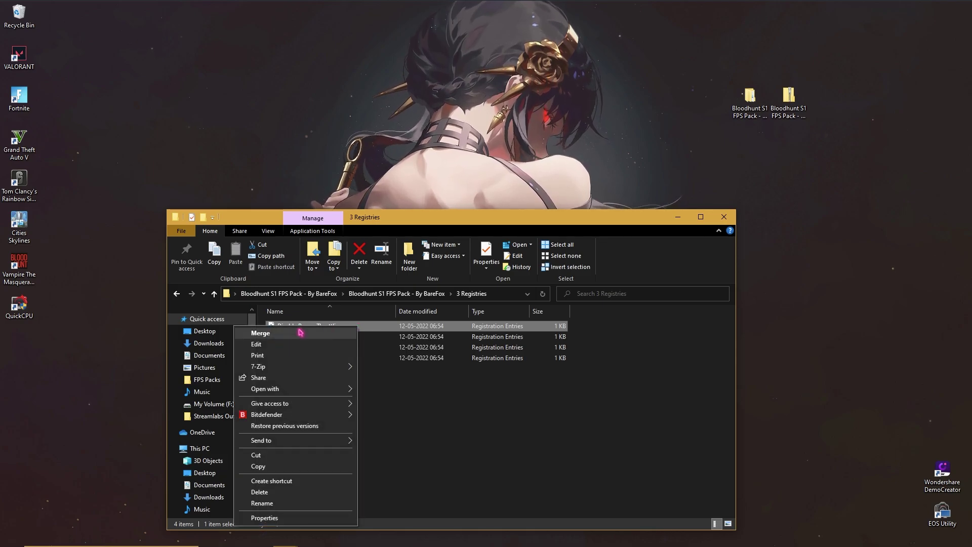
click(261, 332)
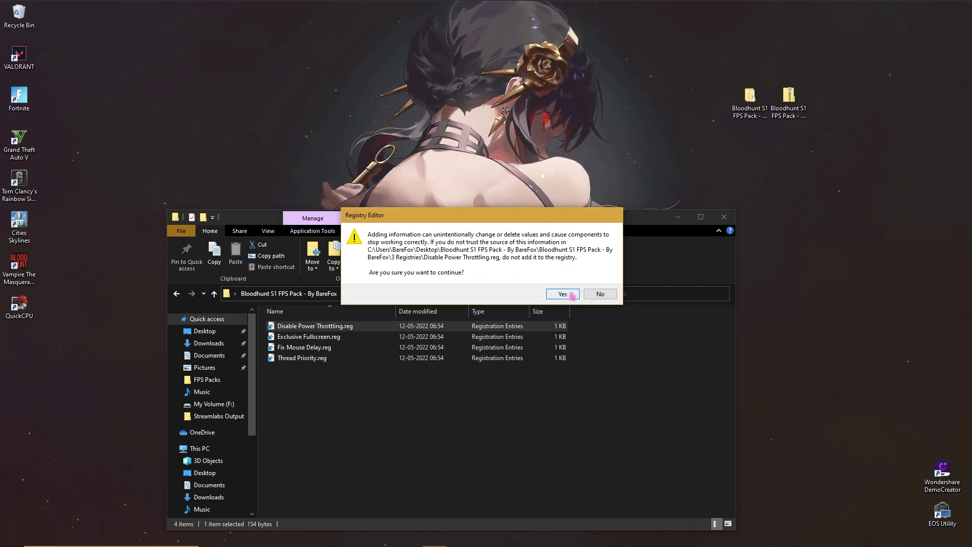
click(562, 294)
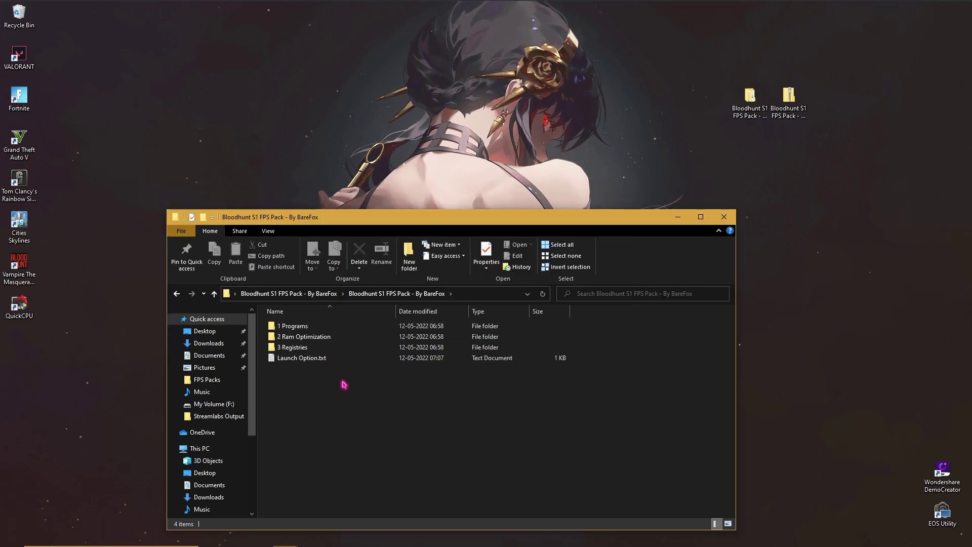
Step: Open Launch Option.txt and select its line '-USEALLAVAILABLECORES -nomansky +mat_antialias 0 -sm4'
double_click(310, 358)
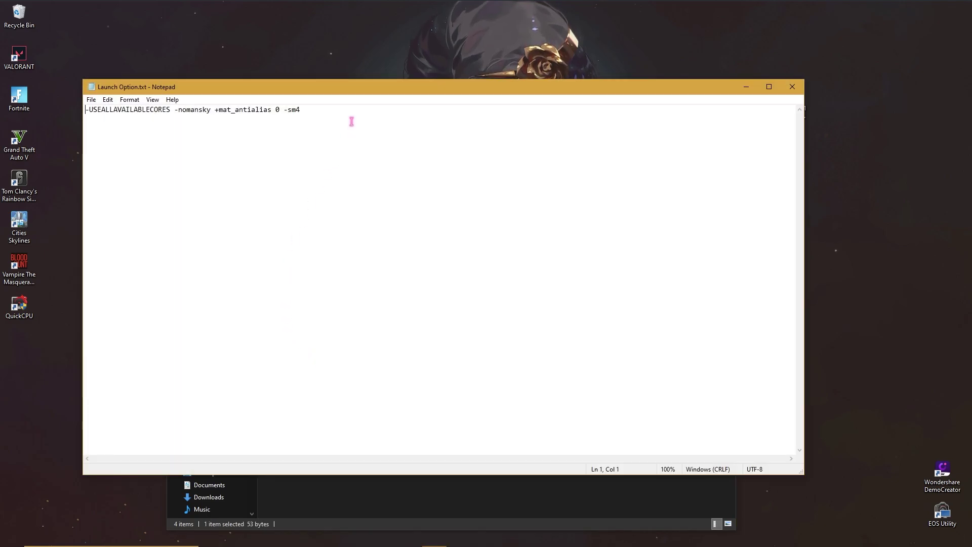
drag(303, 109, 71, 104)
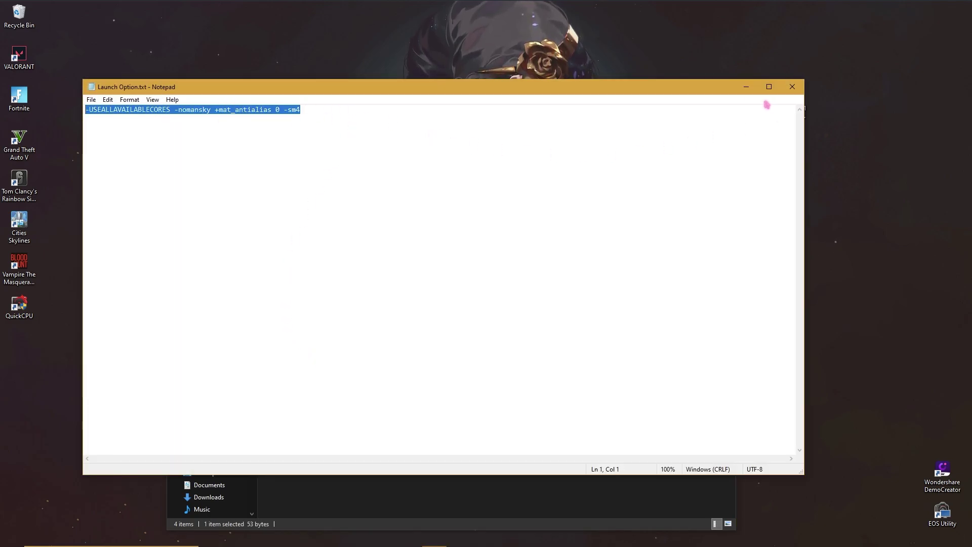
click(745, 87)
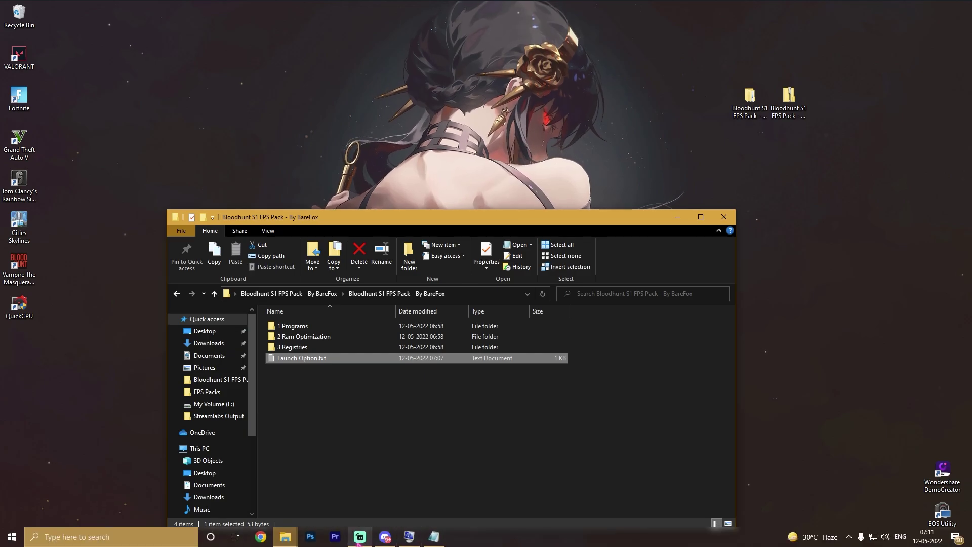
Step: Disable Bloodhunt's Steam overlay, check its launch options in Properties, and start the game
click(385, 535)
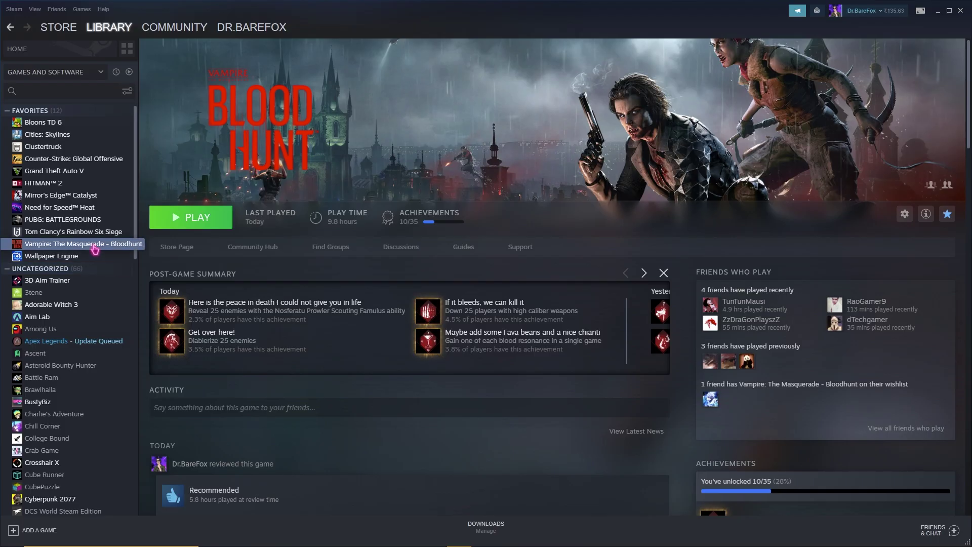
right_click(94, 248)
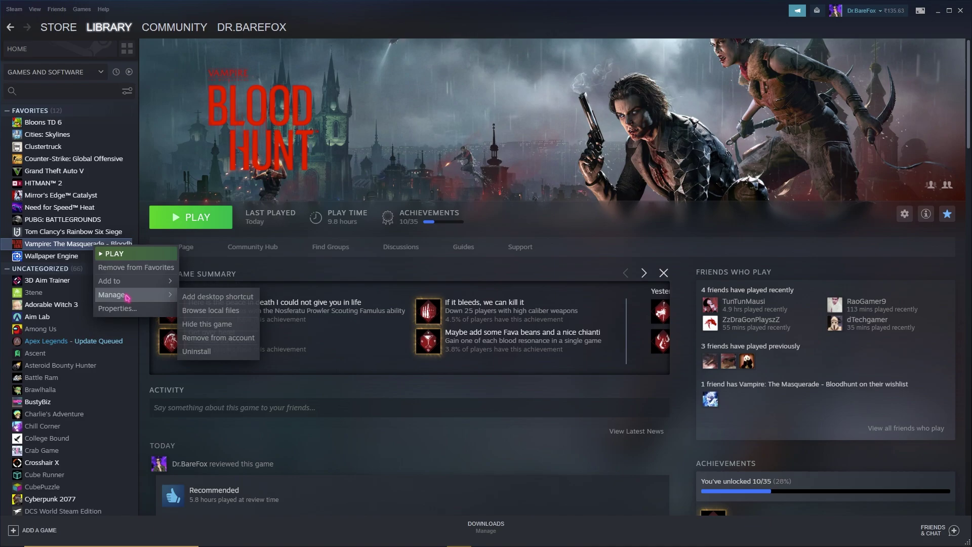
click(127, 308)
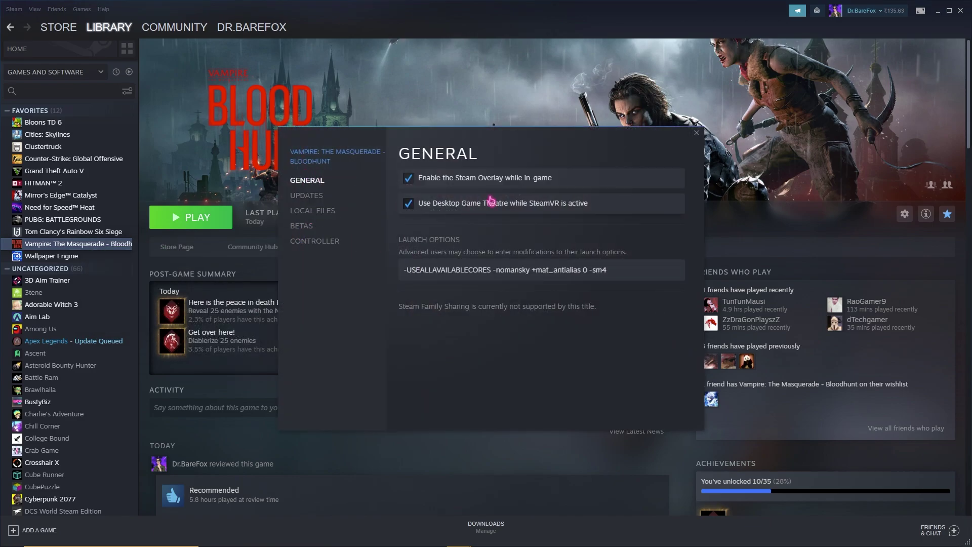
click(411, 179)
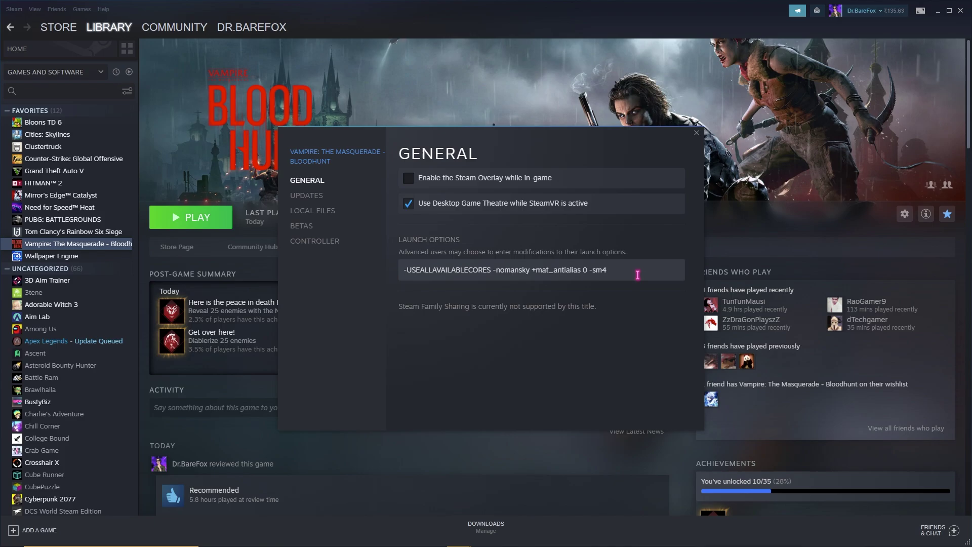
drag(635, 270, 352, 269)
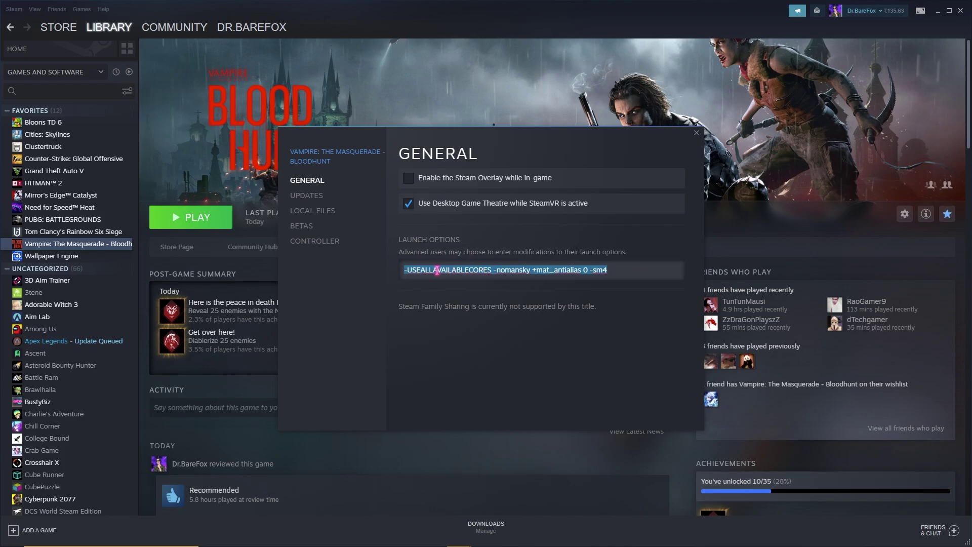
click(696, 132)
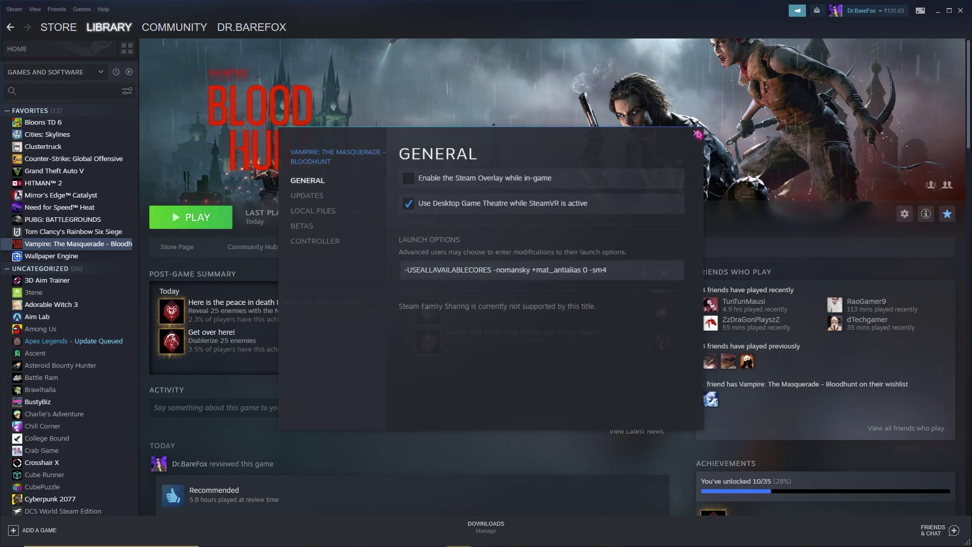
click(209, 228)
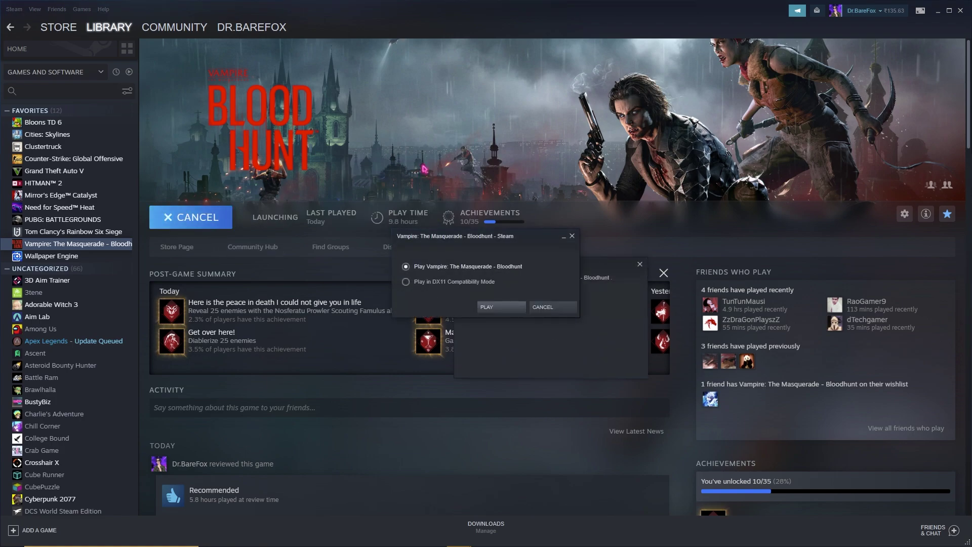
Step: Launch Bloodhunt in normal mode and set the graphics Frame Rate Limit to Unlimited
click(494, 307)
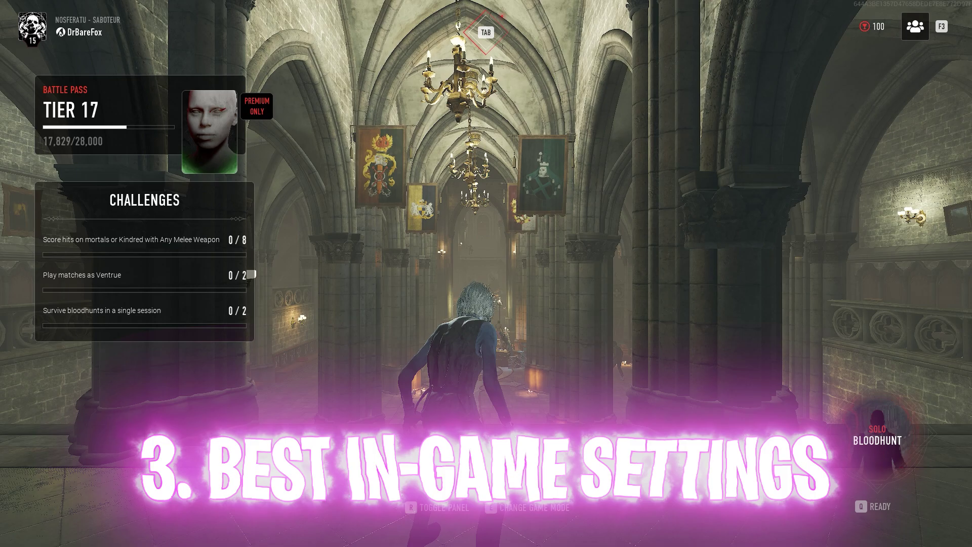
key(Escape)
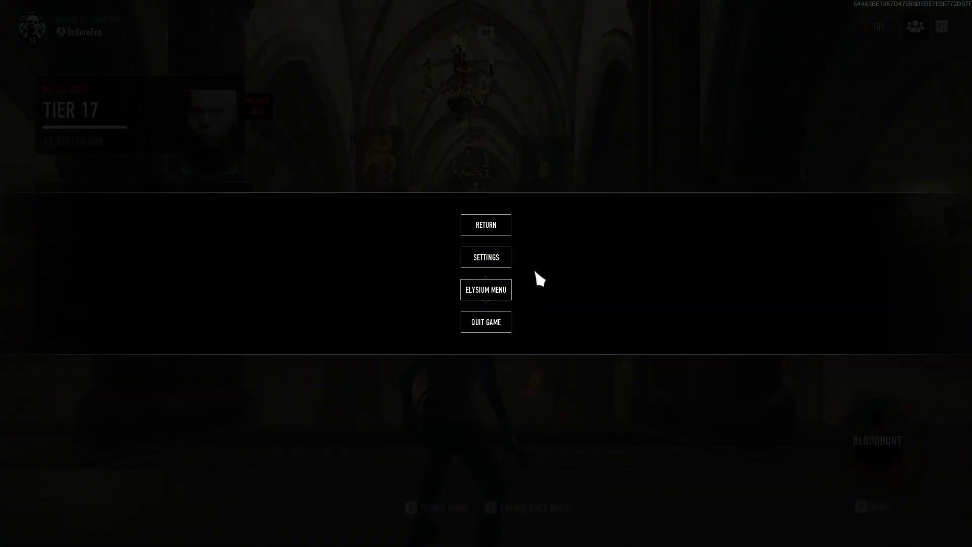
click(505, 254)
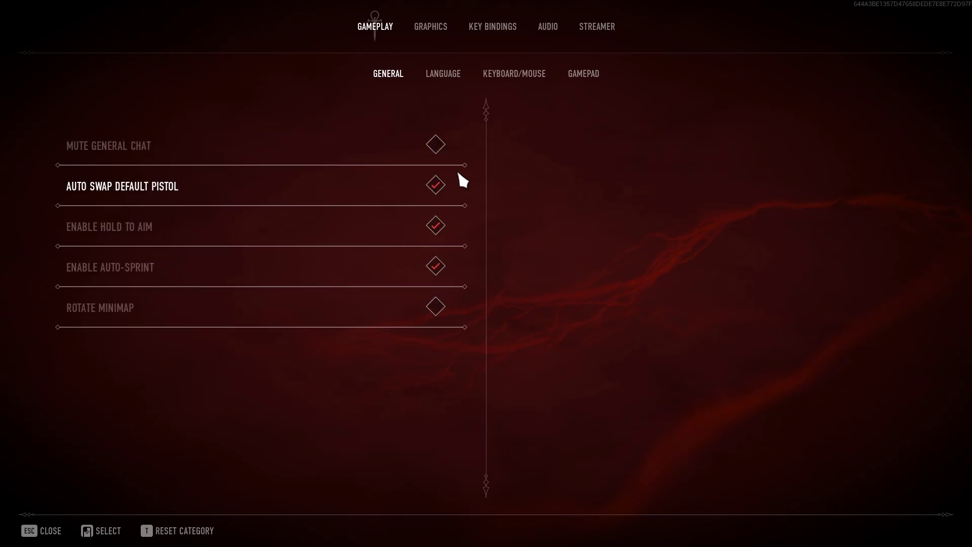
click(432, 30)
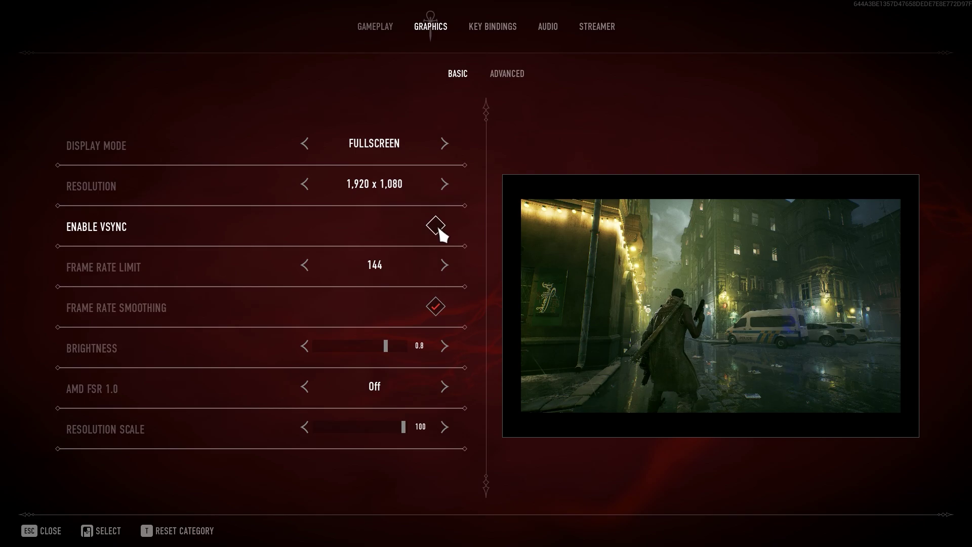
click(444, 265)
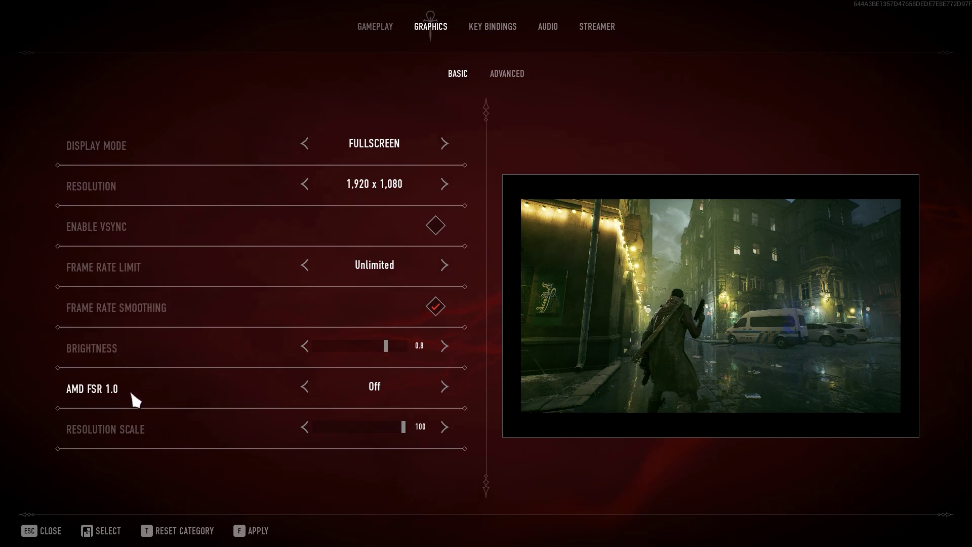
Step: Return AMD FSR 1.0 to Off, then apply and confirm the basic graphics settings
click(446, 387)
click(444, 388)
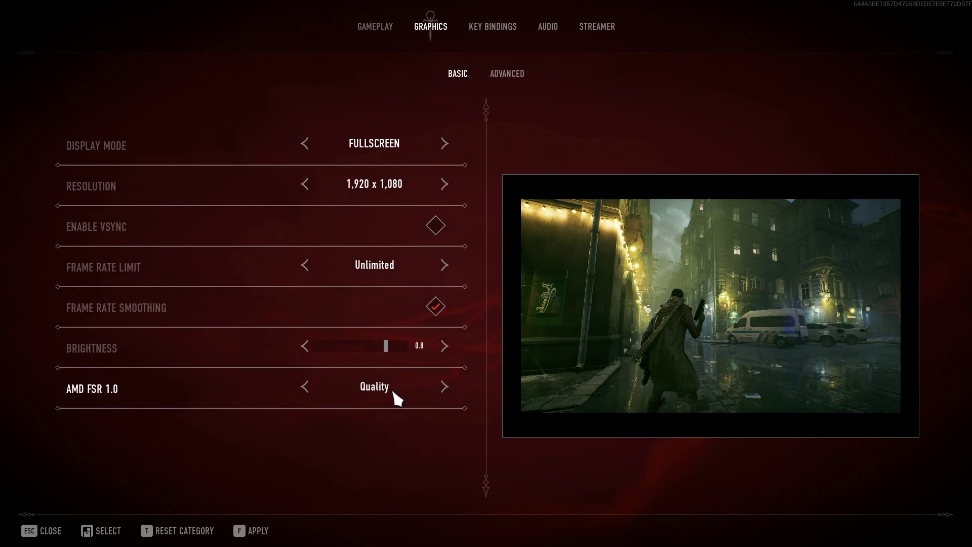
click(445, 389)
click(304, 386)
click(305, 386)
click(304, 386)
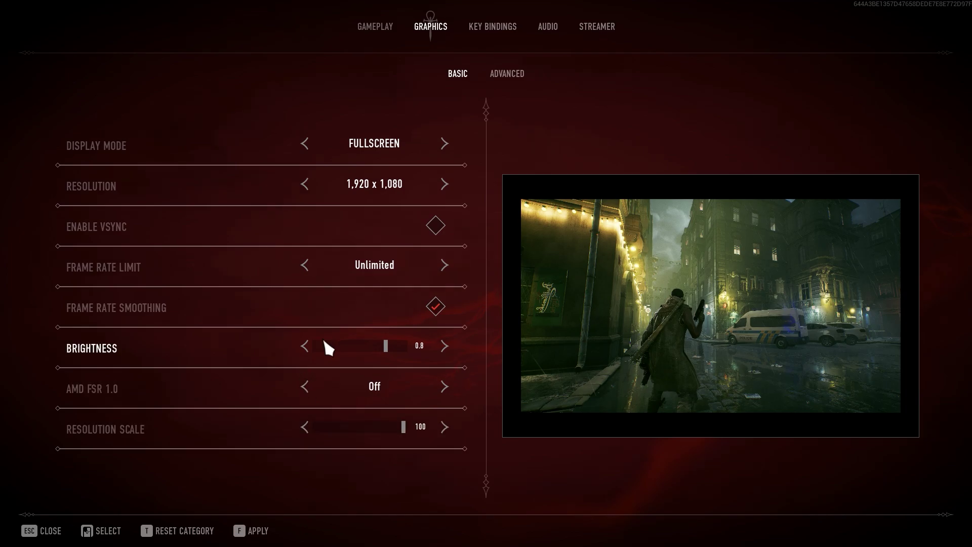
click(255, 530)
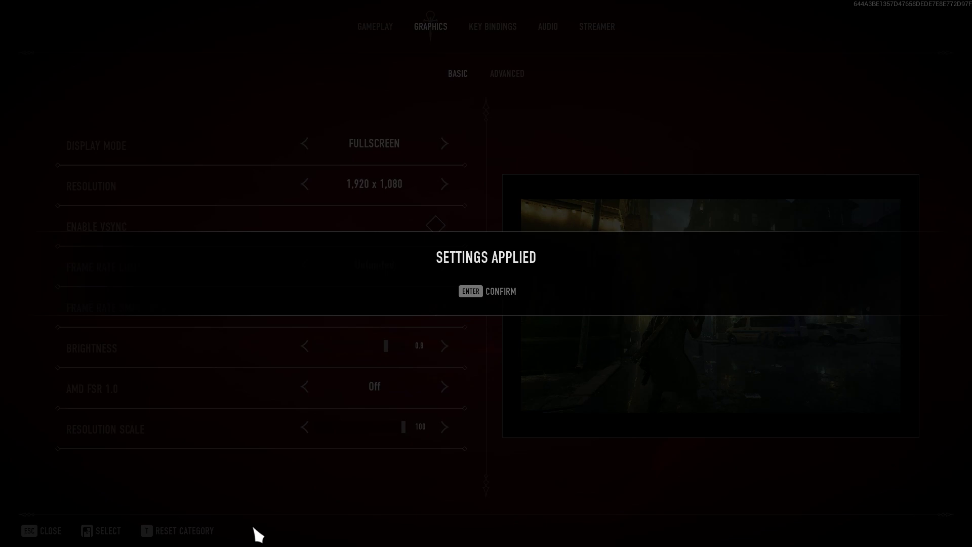
click(491, 292)
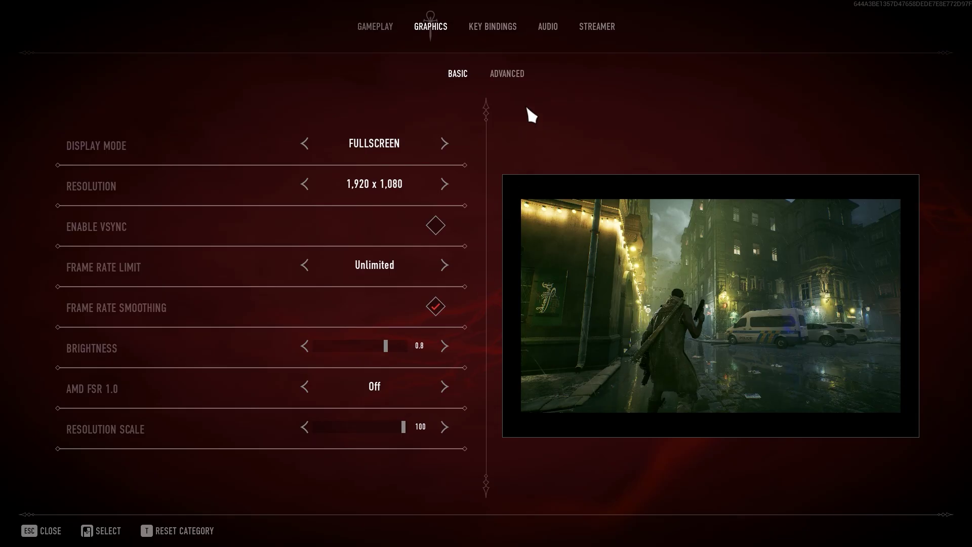
Step: Set the advanced Quality Preset to Low with View Distance Ultra and FXAA, then apply and confirm
click(521, 79)
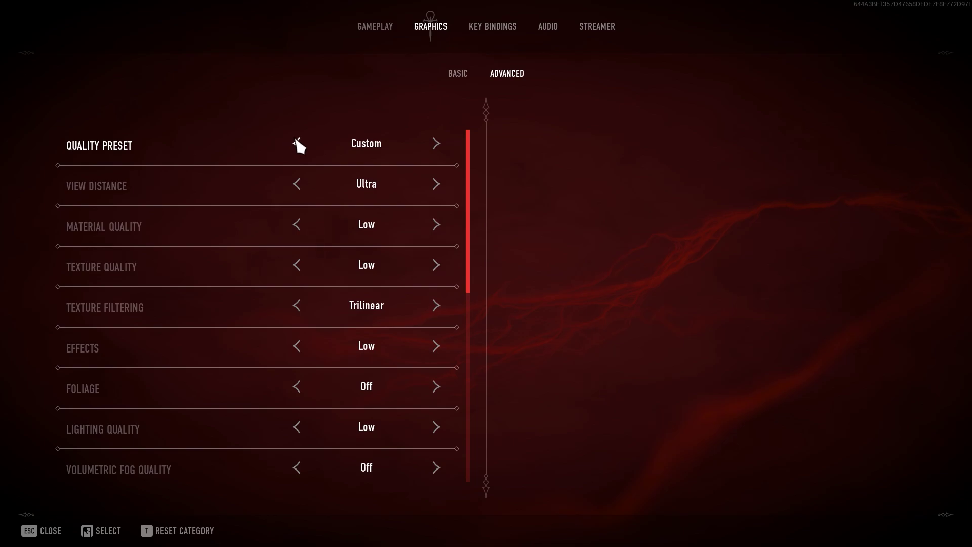
click(436, 145)
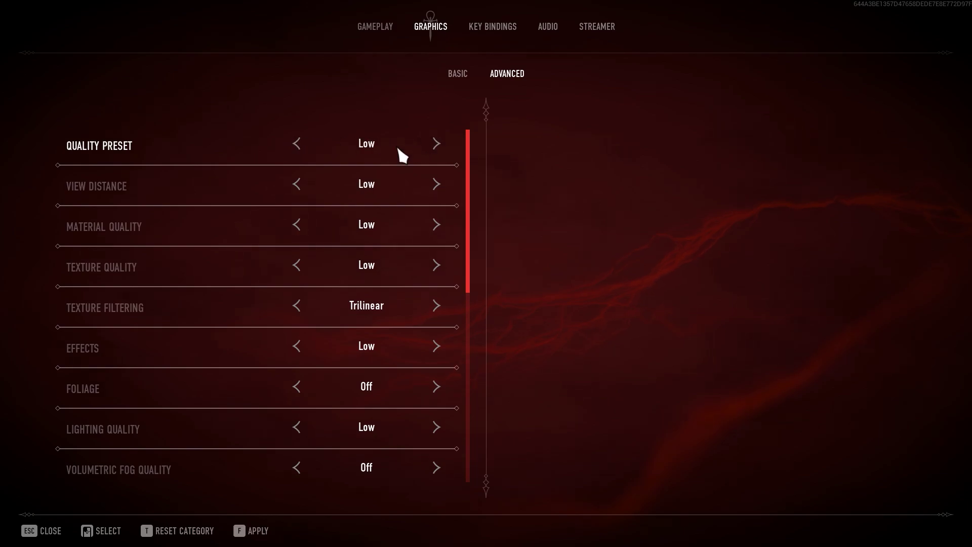
click(435, 185)
click(436, 184)
click(435, 184)
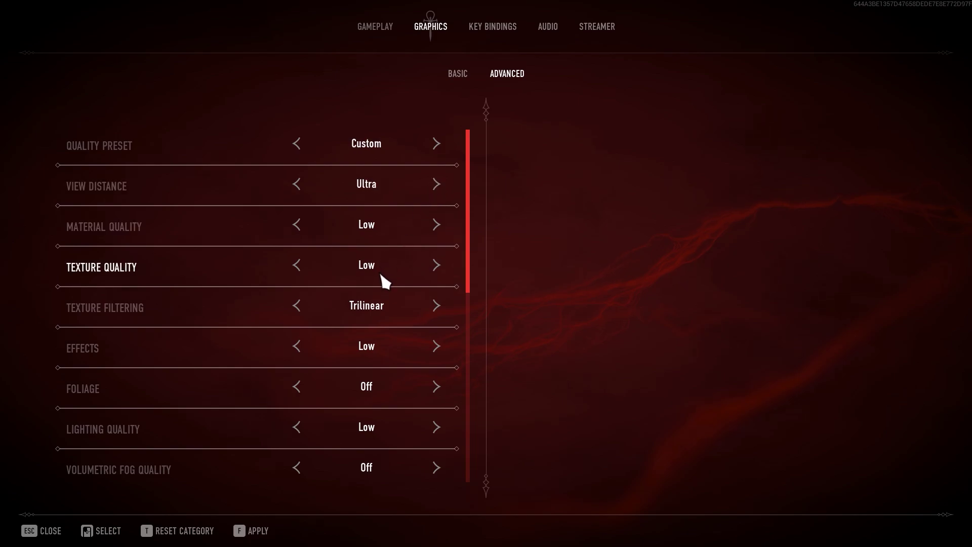
scroll(381, 273, down, 6)
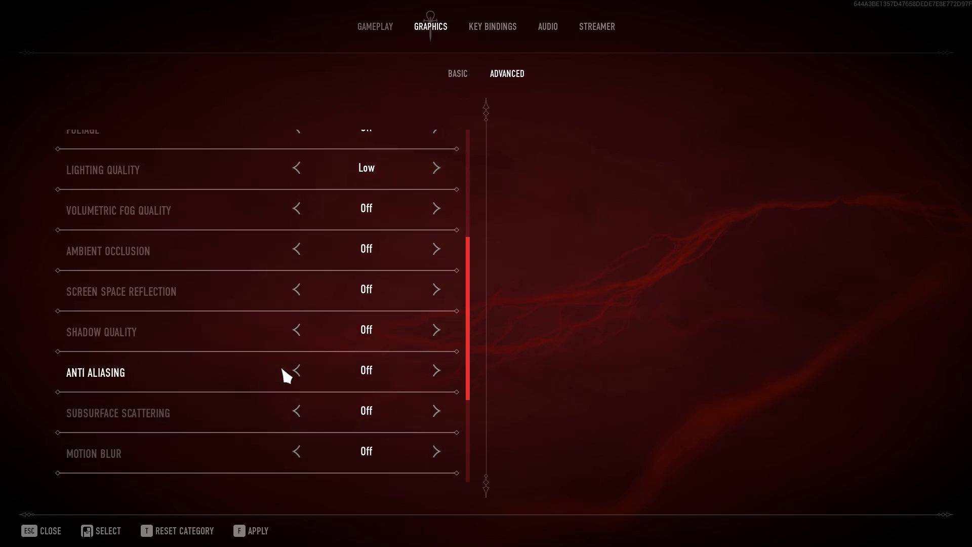
click(431, 375)
key(f)
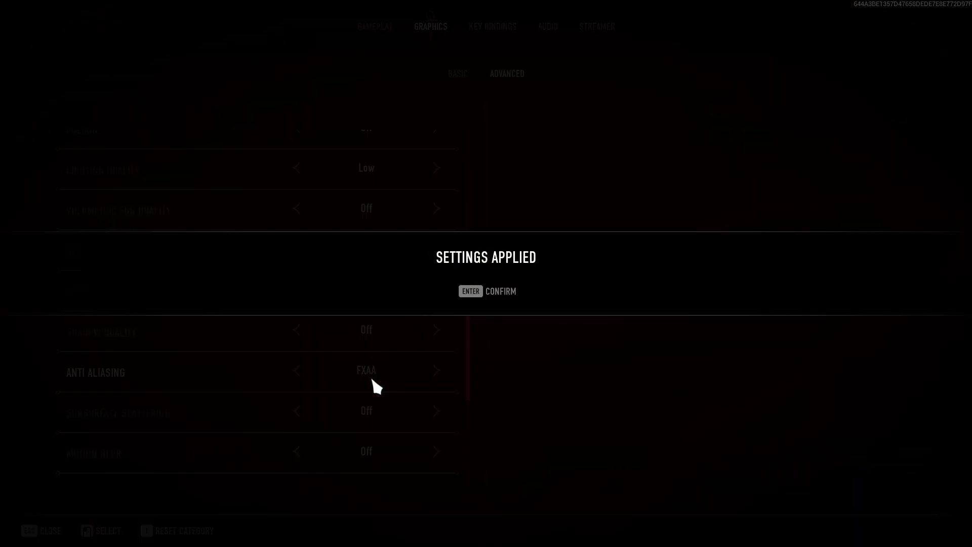
click(476, 294)
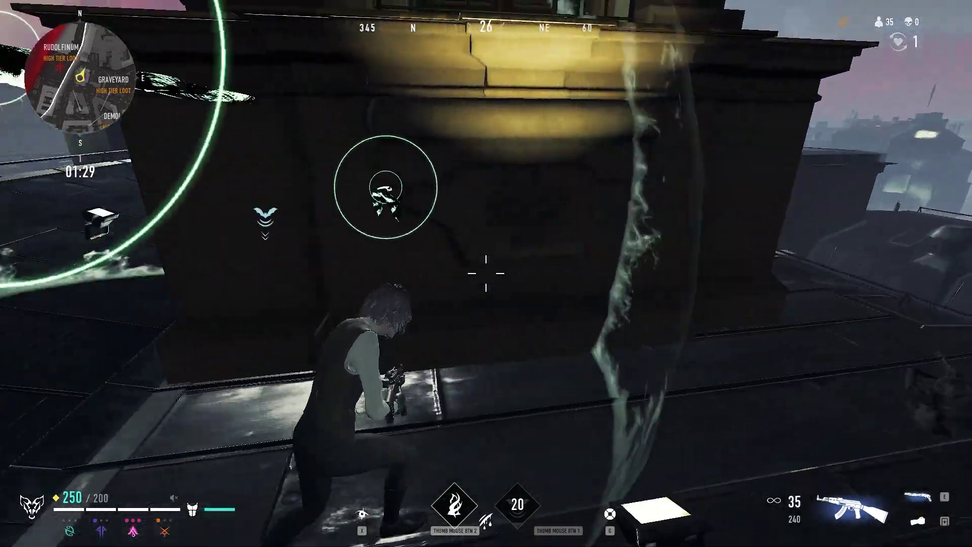
Step: Shoot the rooftop enemy down for +250 XP, then drop down and diablerize them
key(w)
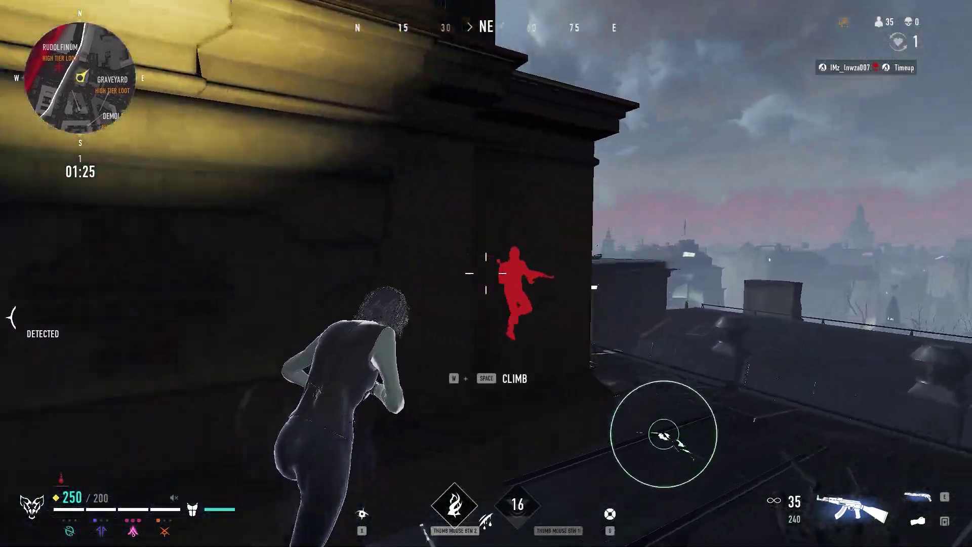
right_click(486, 273)
click(486, 273)
click(486, 274)
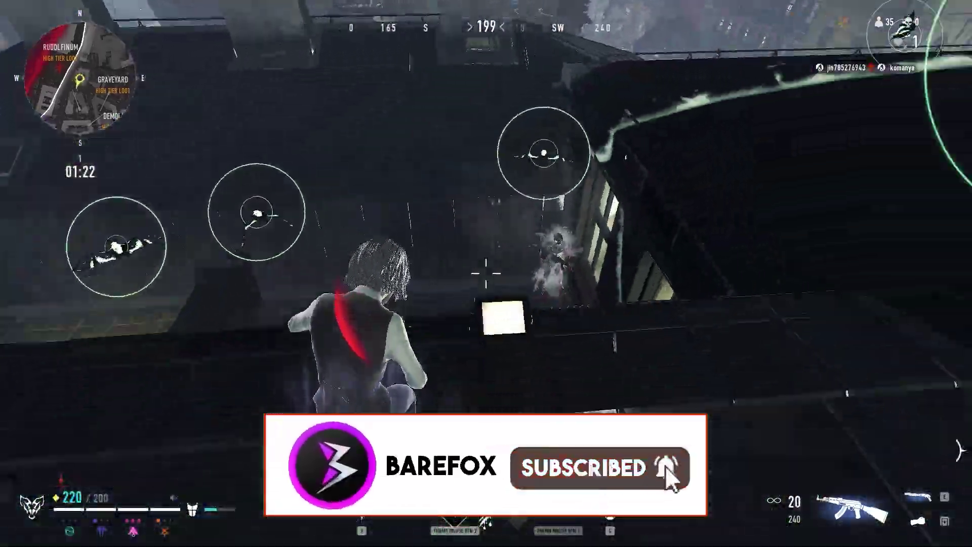
click(486, 273)
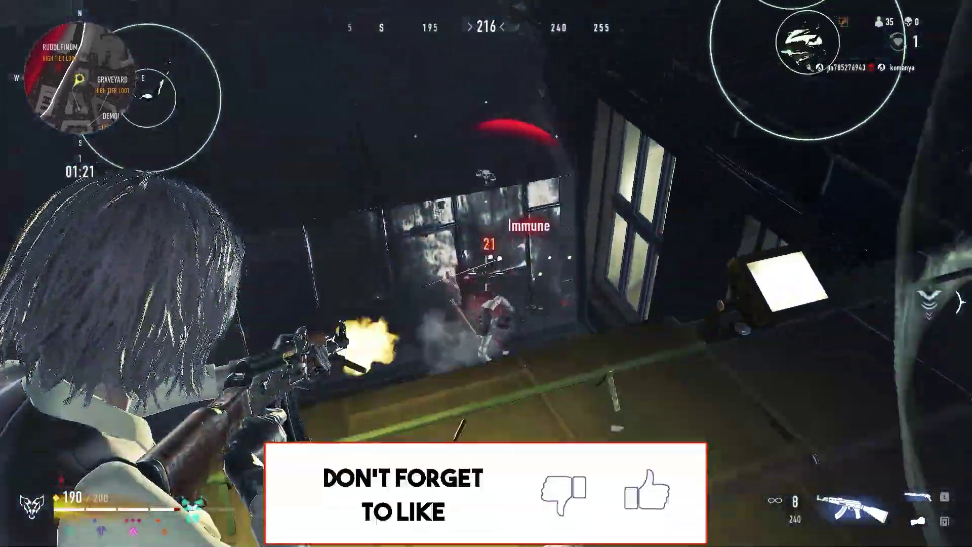
click(486, 274)
key(w)
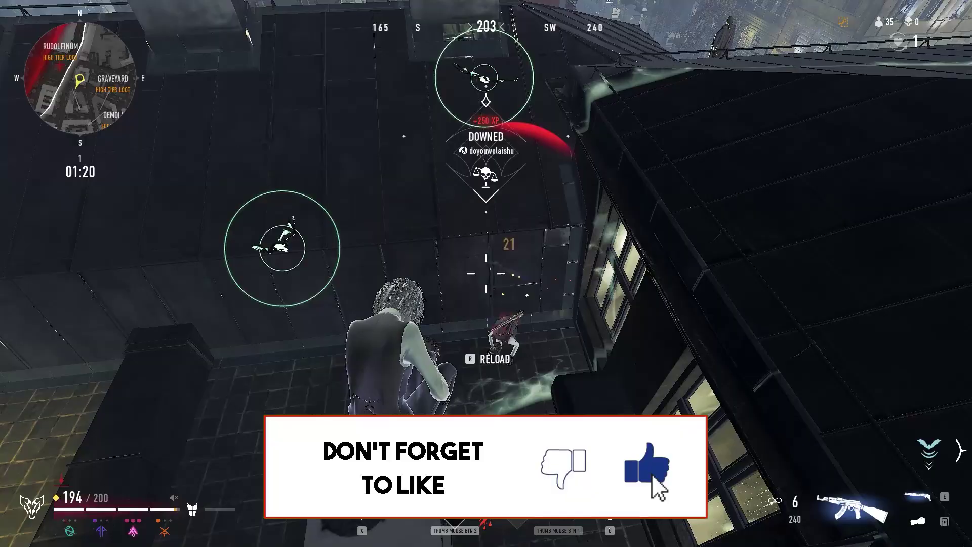
key(f)
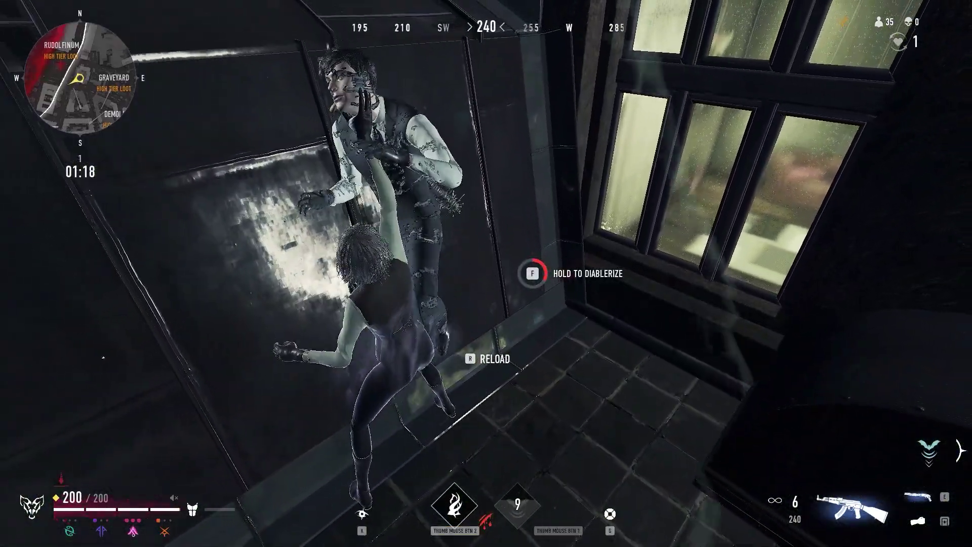